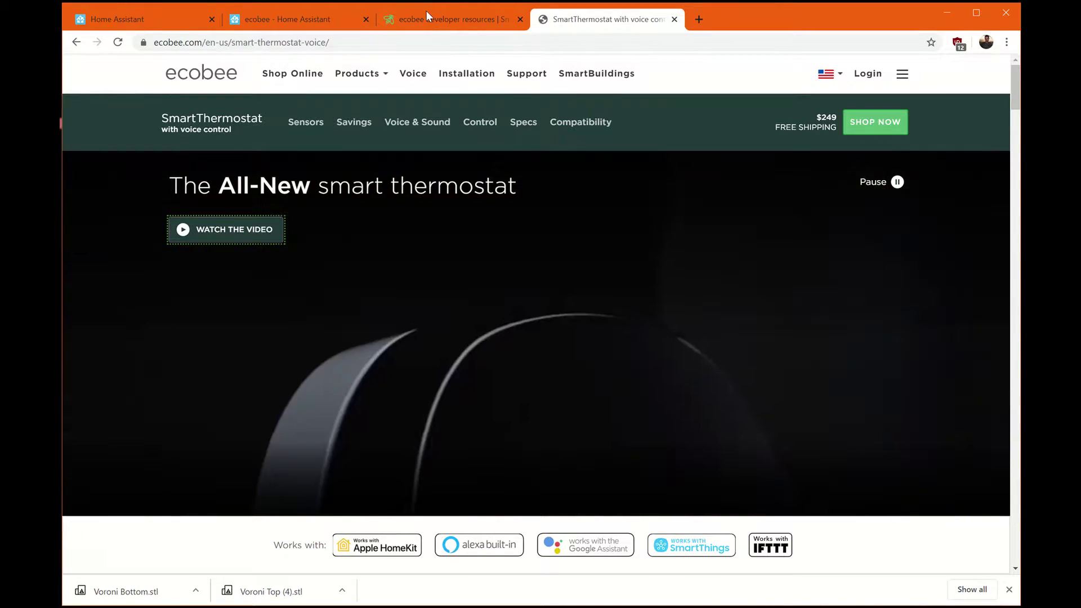
- Register as an ecobee developer by logging in and accepting the SDK Agreement
click(432, 19)
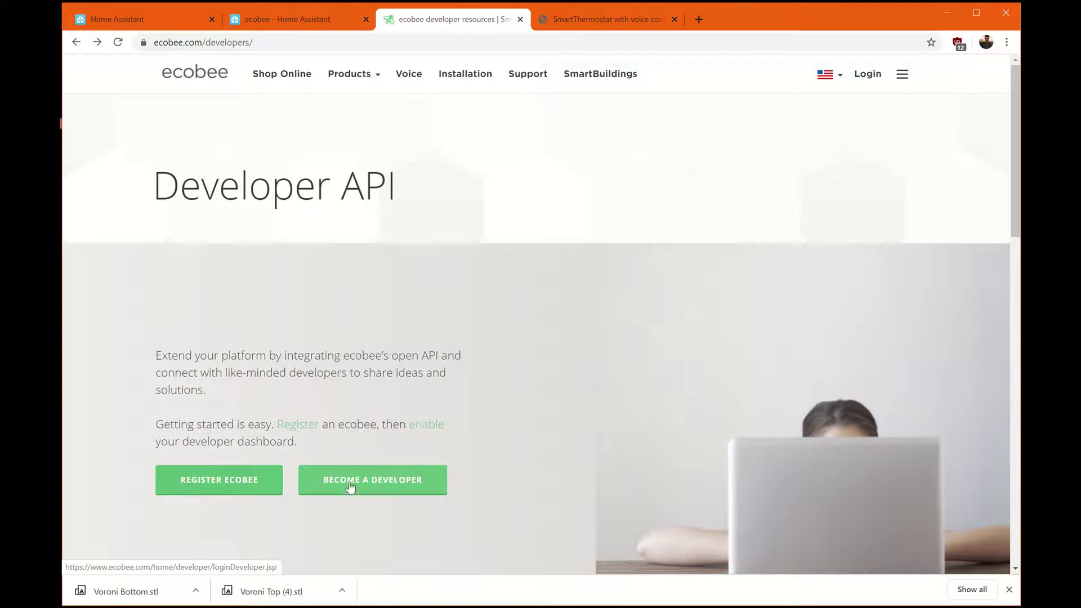
click(367, 481)
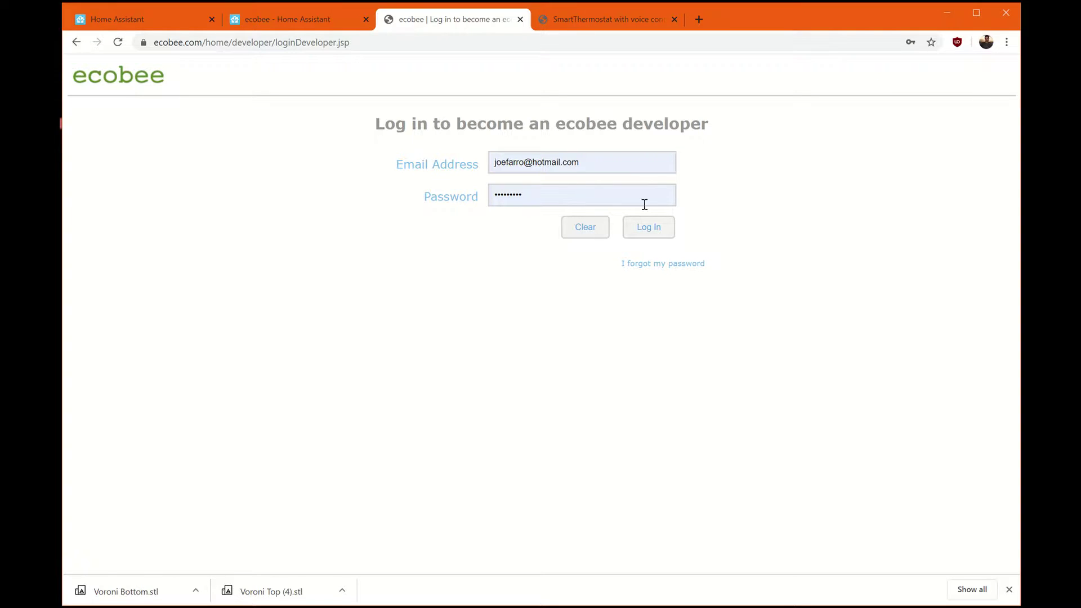
click(649, 232)
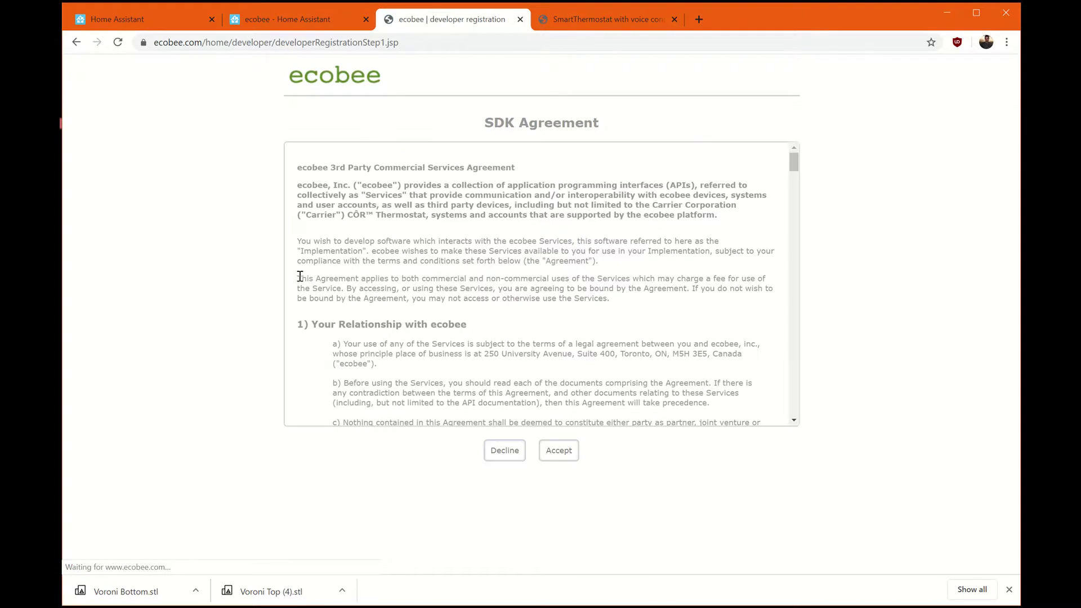
click(550, 453)
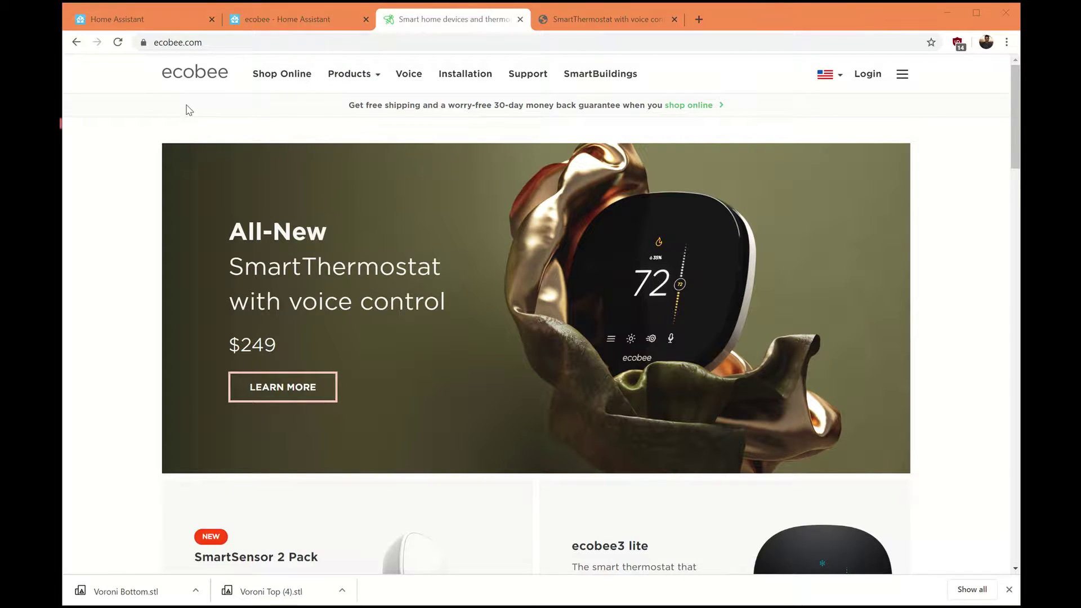
- Read the Preliminary Step instructions on the Home Assistant ecobee integration docs page
click(286, 20)
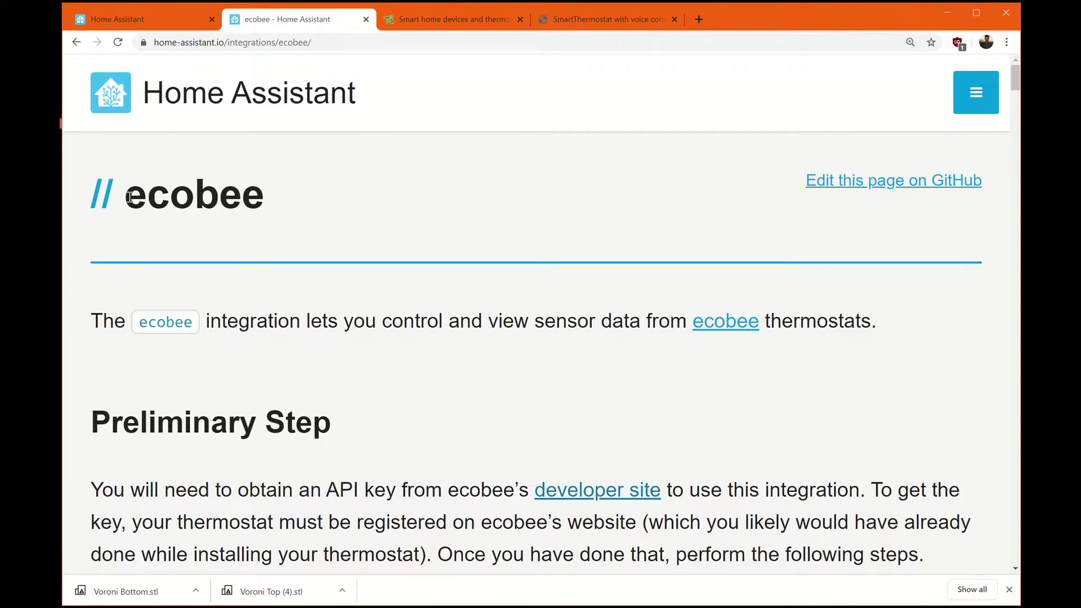
drag(129, 197, 270, 203)
scroll(490, 231, down, 5)
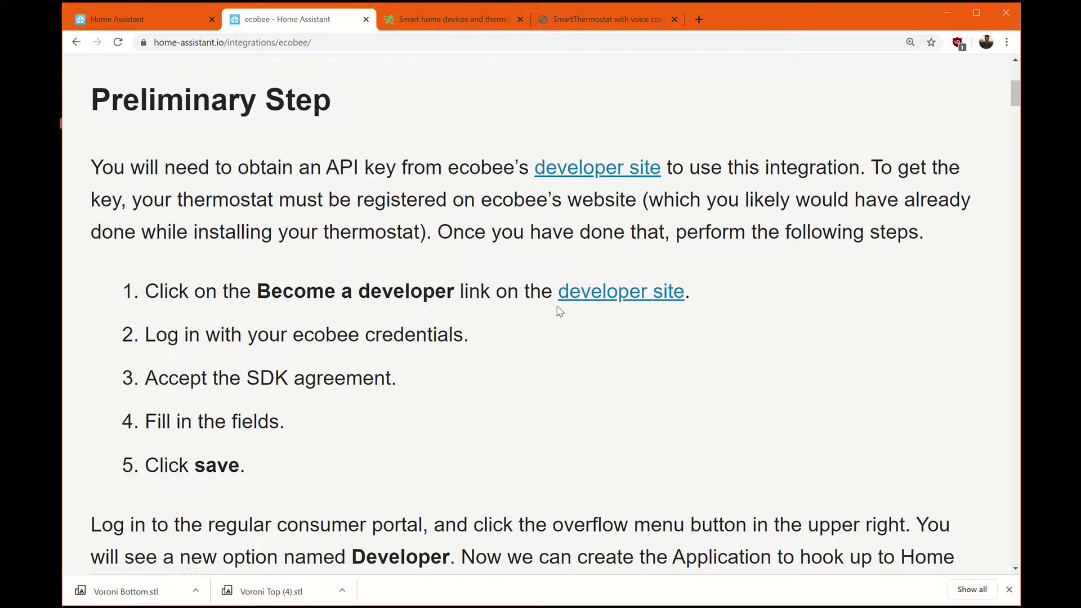
scroll(349, 366, down, 2)
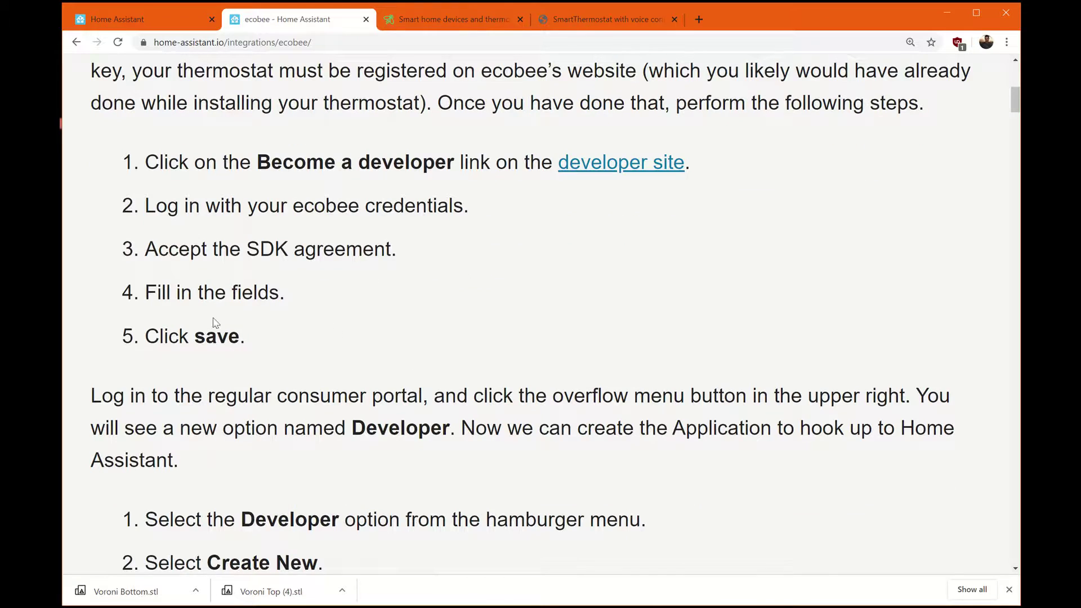
scroll(403, 332, down, 2)
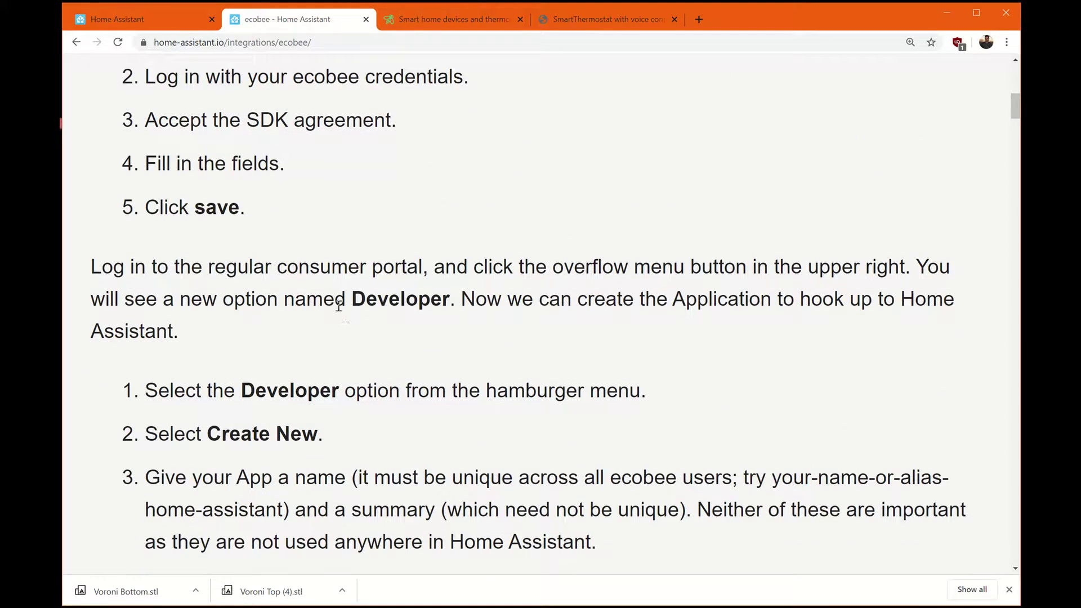
scroll(299, 284, down, 1)
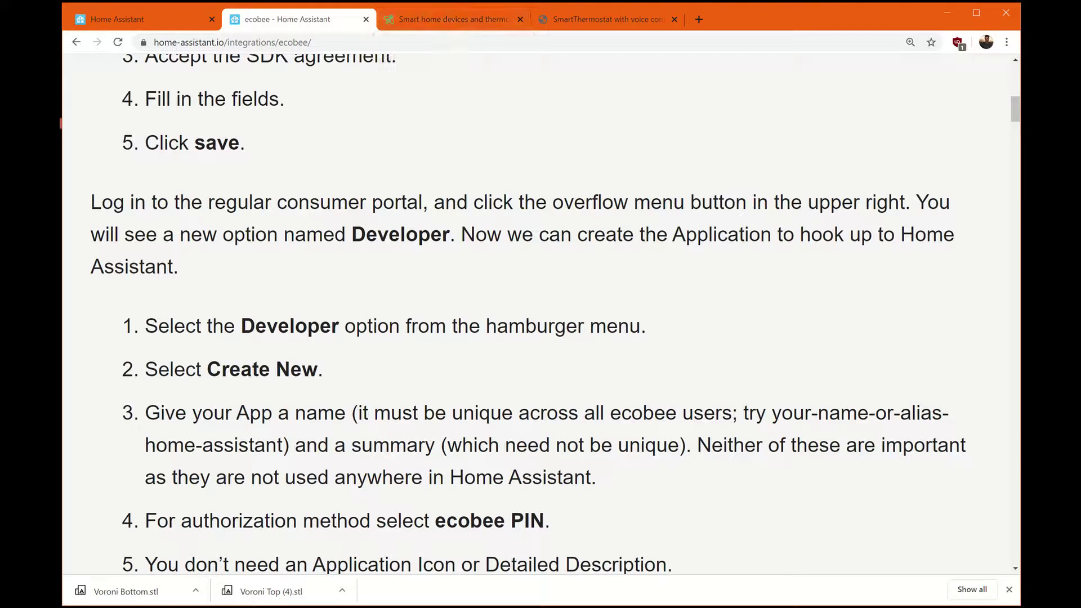
click(460, 23)
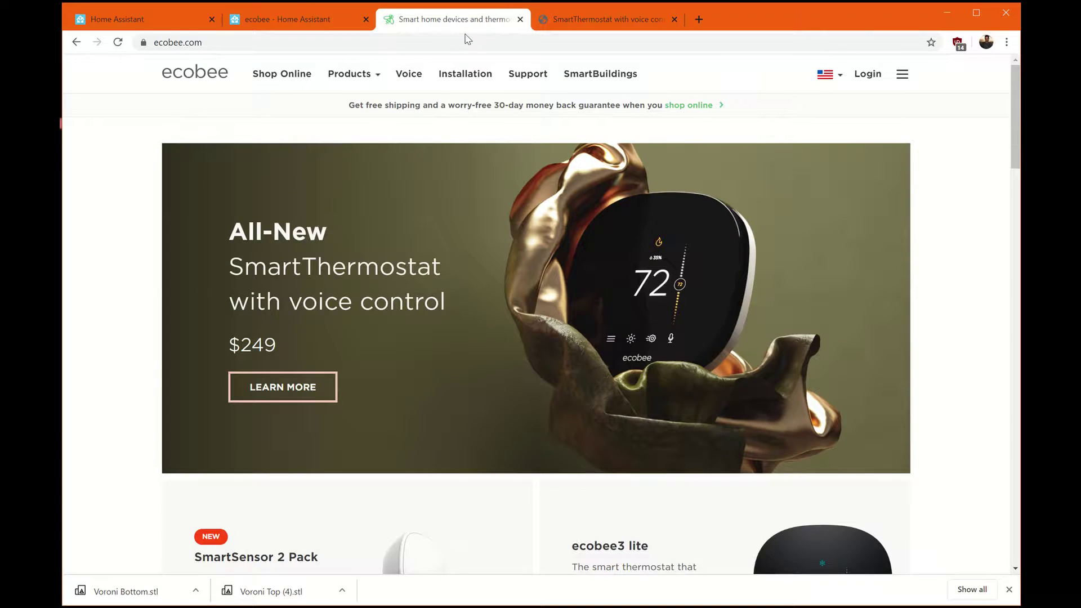
- Log in to ecobee and open the Developer area's Create New application form
click(867, 85)
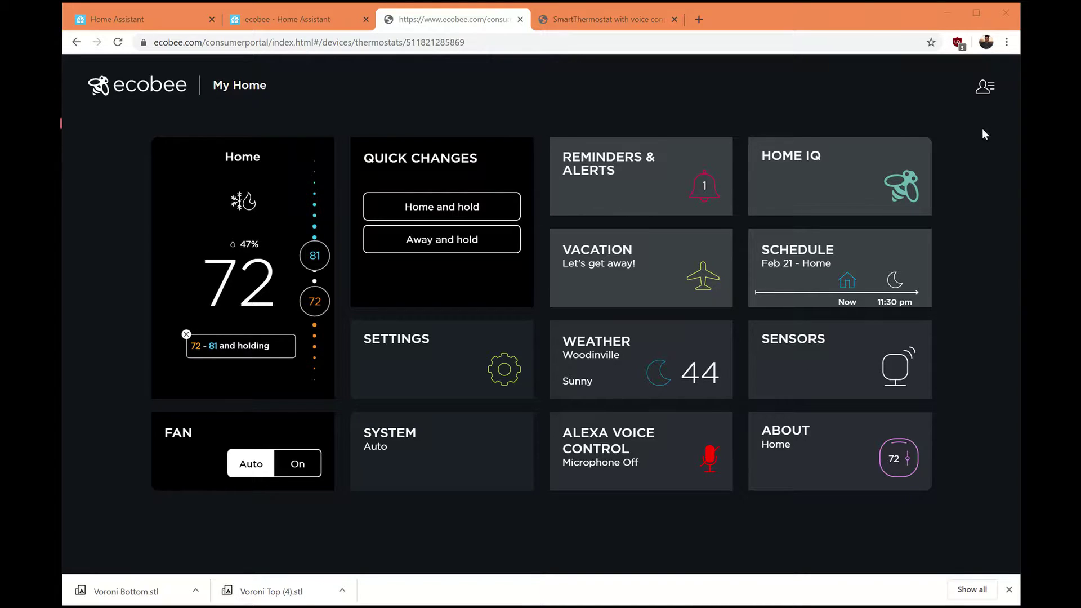
click(988, 92)
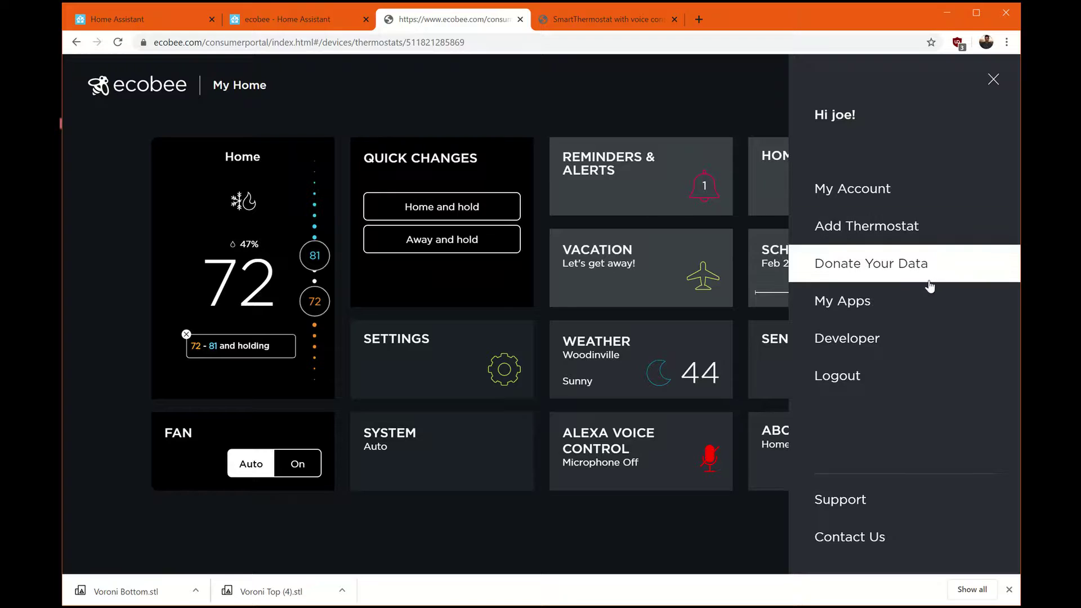
click(850, 338)
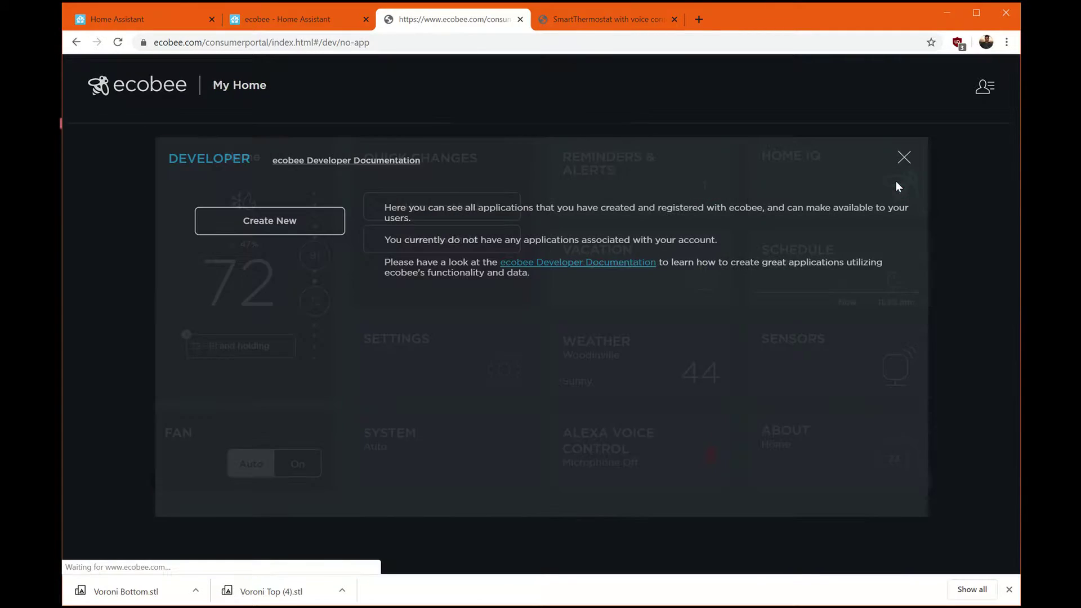
click(277, 231)
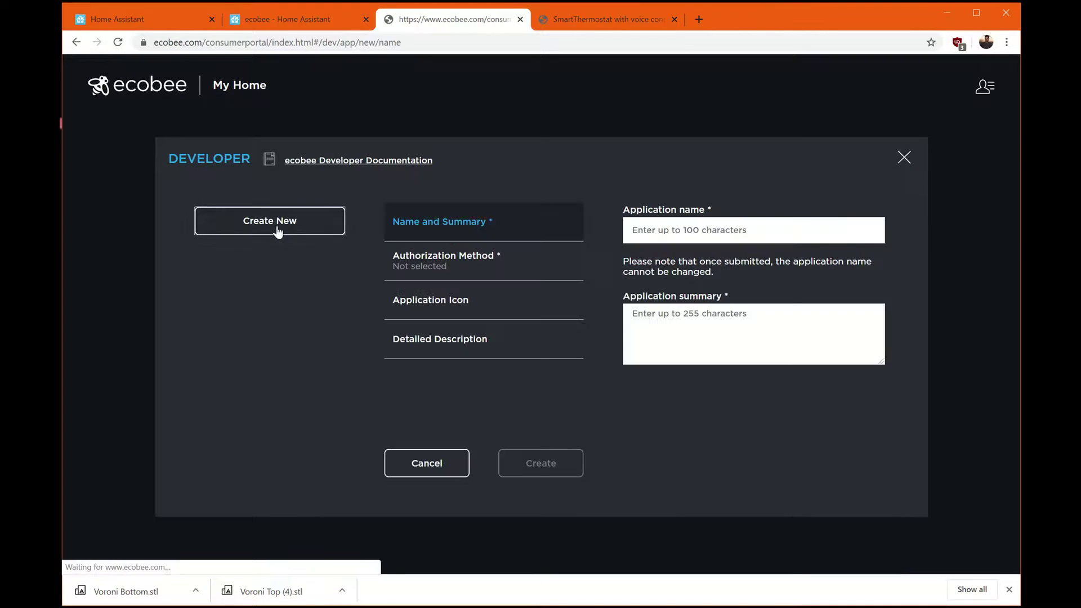
- Create the app with summary 'Home Assistant App' and ecobee PIN authorization
click(649, 236)
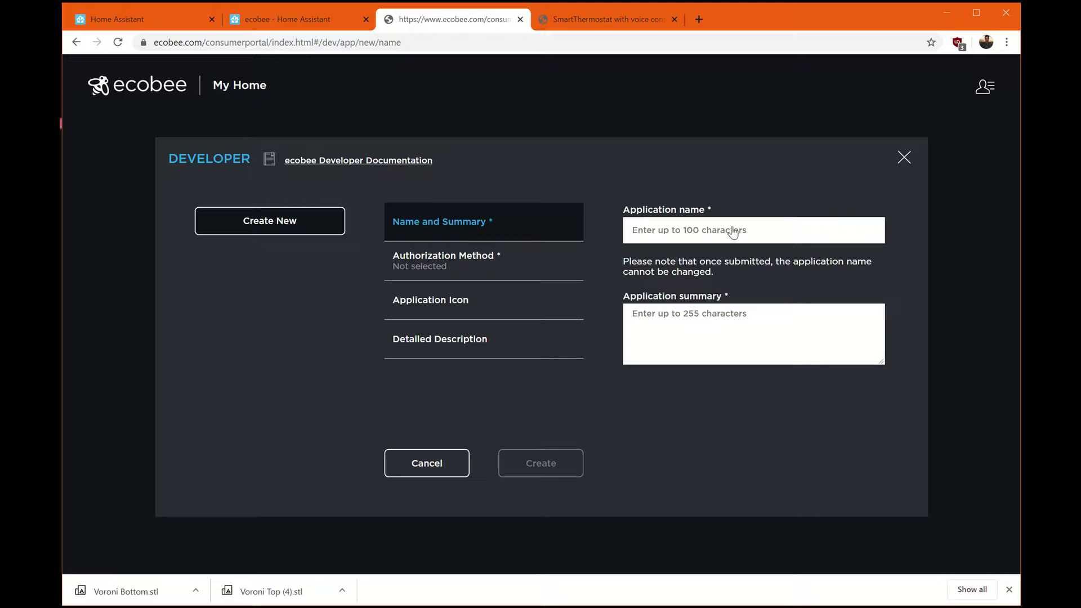
text(JfarroHomeAssistant)
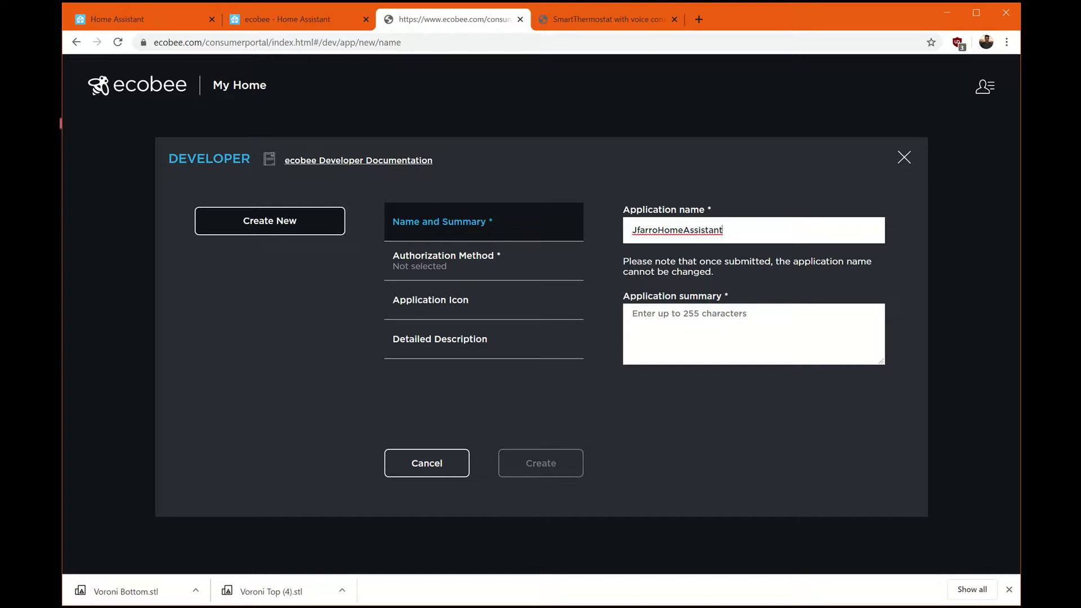
click(709, 333)
text(Home Assistant)
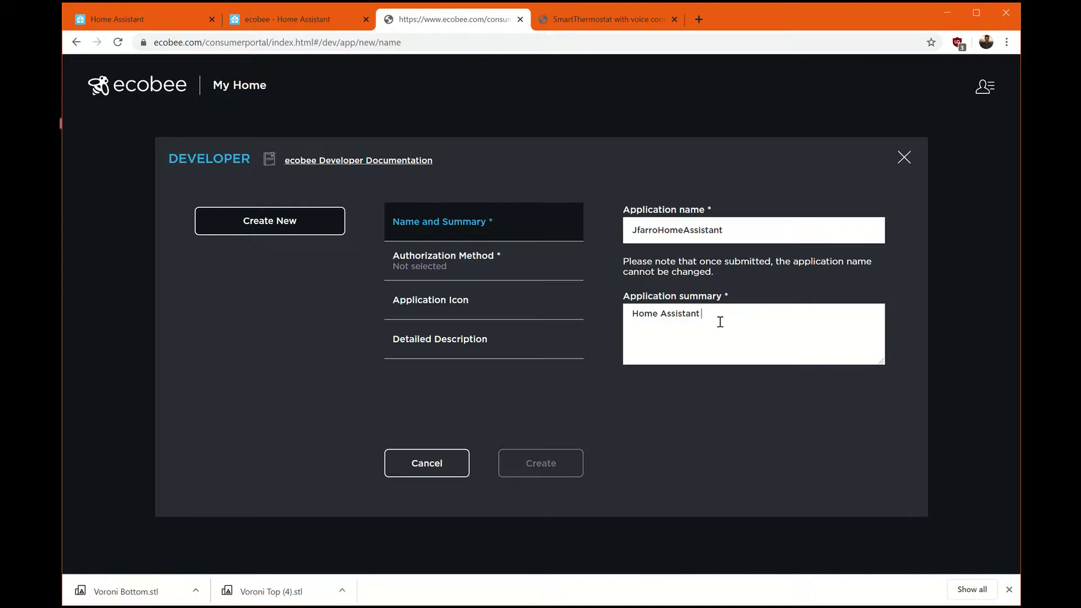
text( App ID)
click(441, 269)
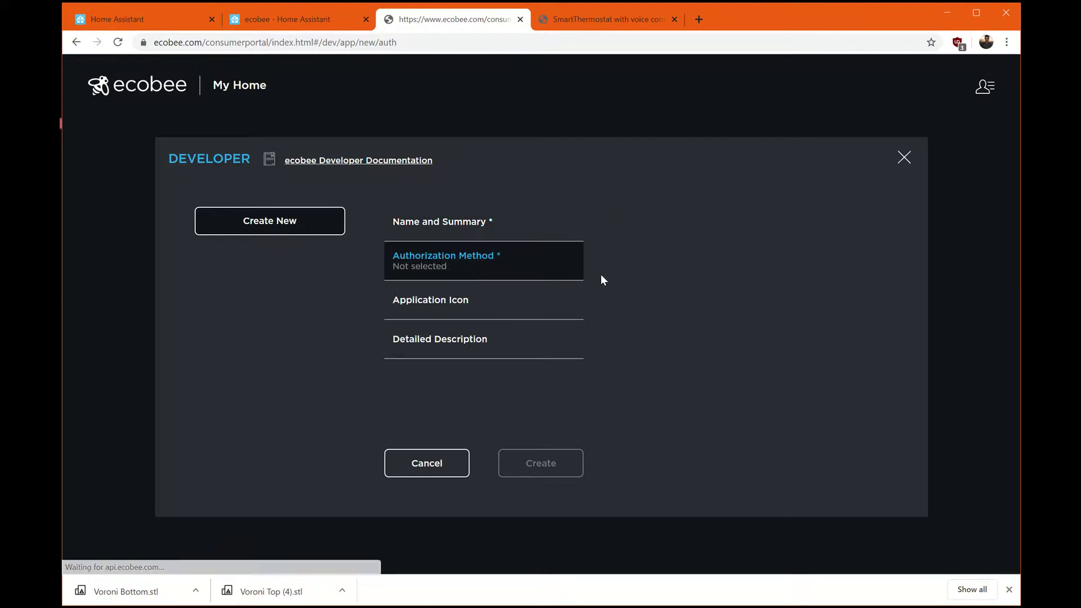
click(749, 279)
click(751, 301)
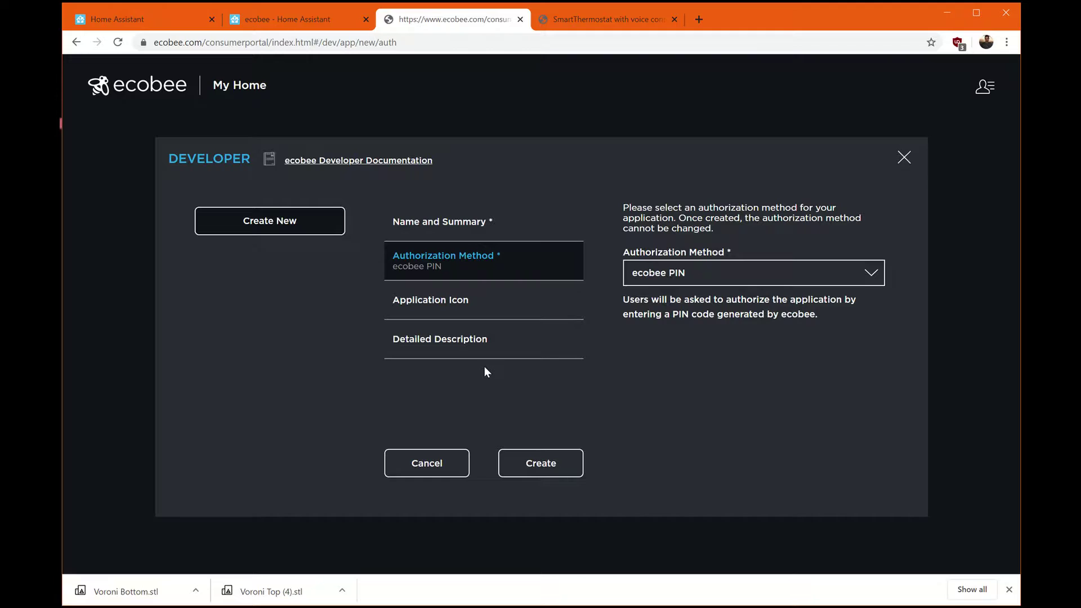
click(540, 462)
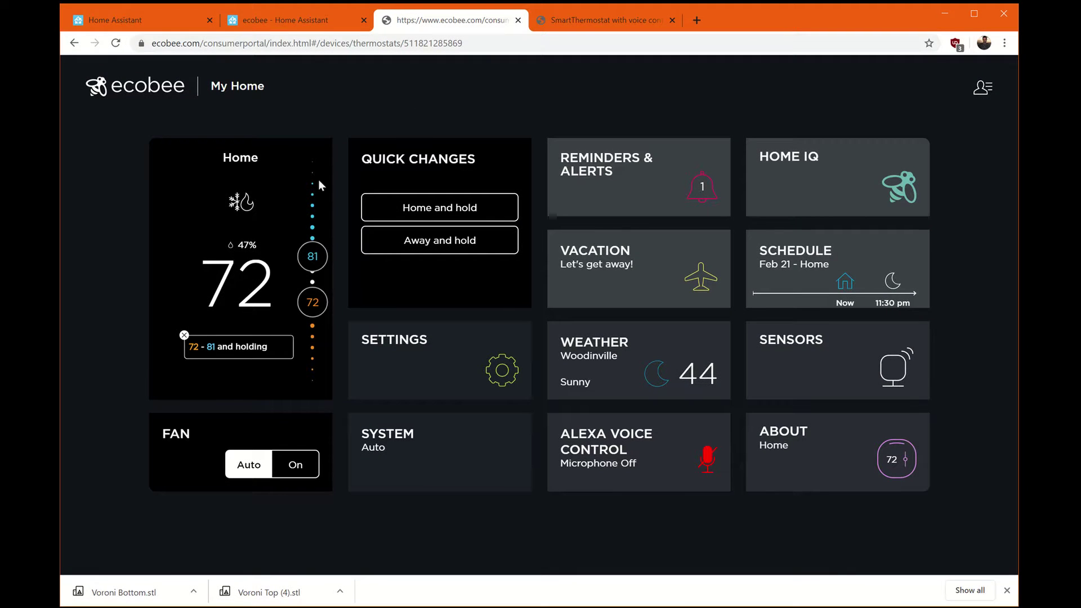
- Add the ecobee integration under Configuration > Integrations and bring up its API Key field
key(ctrl+1)
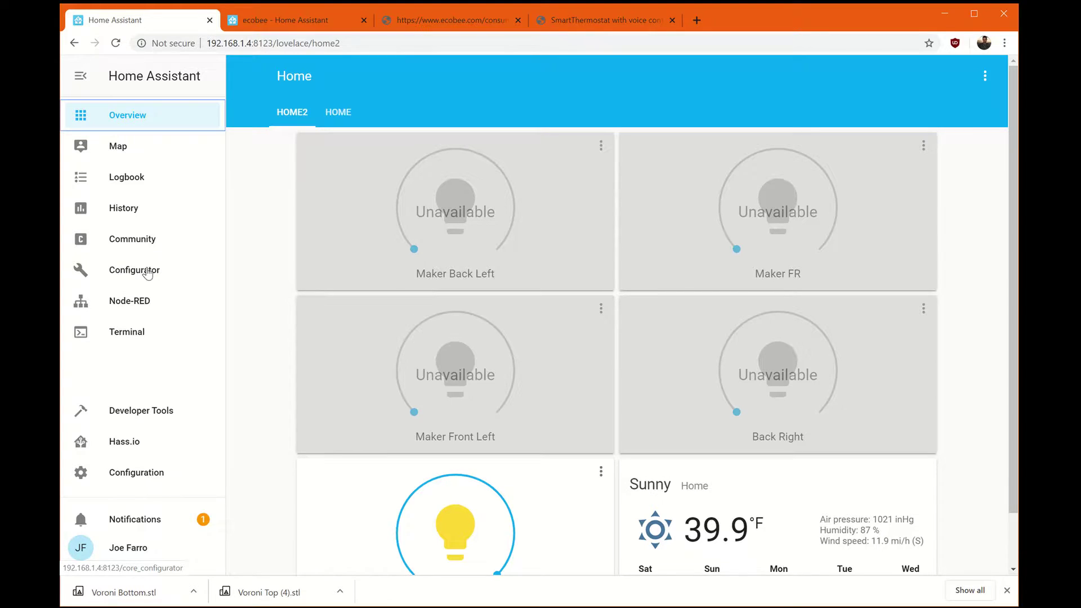
click(135, 472)
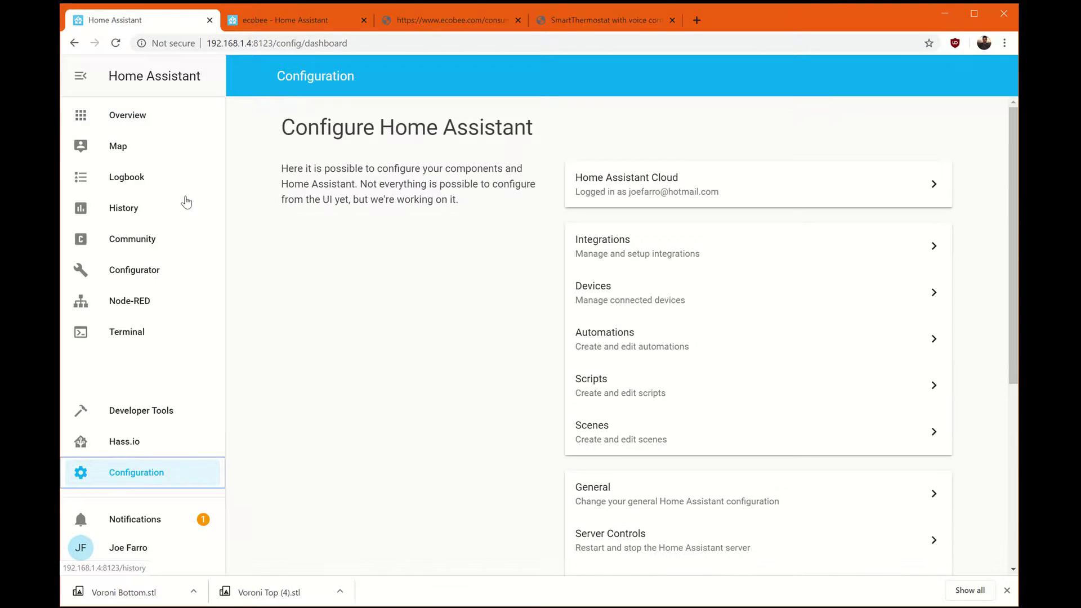
click(617, 244)
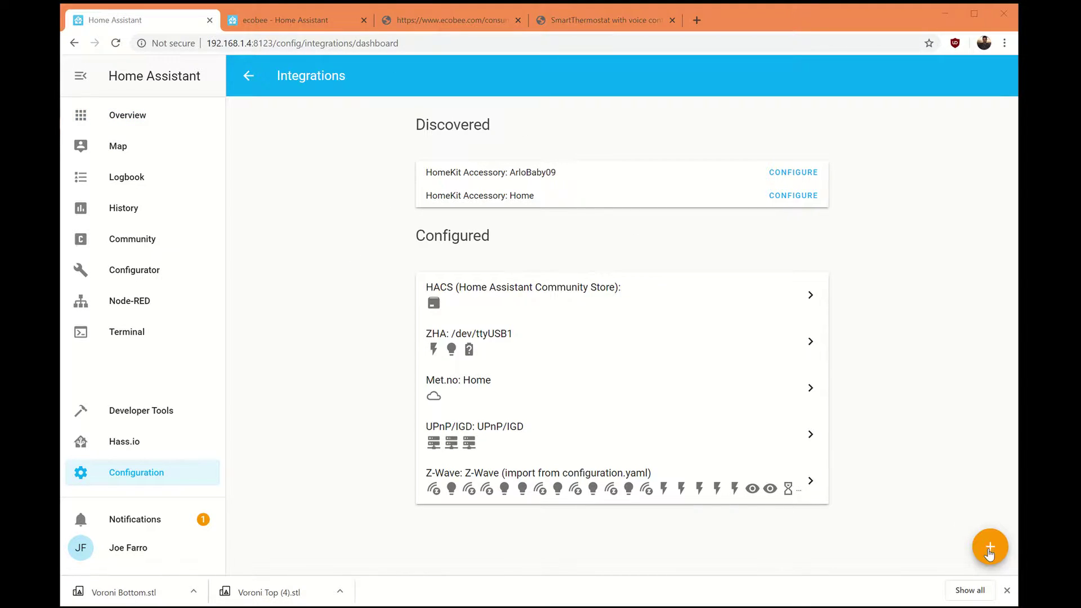
click(987, 545)
scroll(502, 231, down, 3)
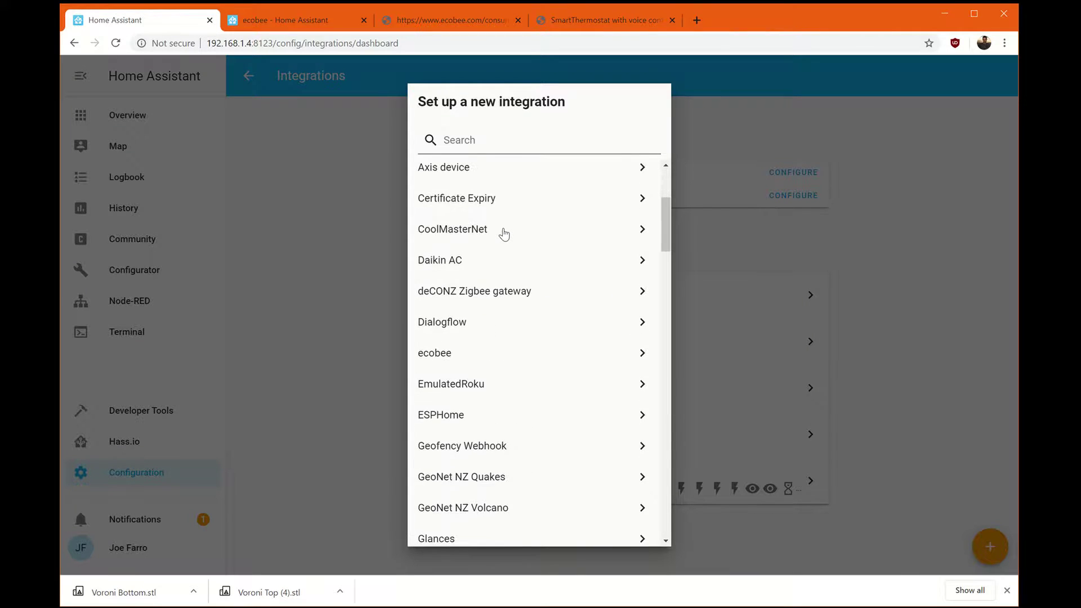
click(436, 355)
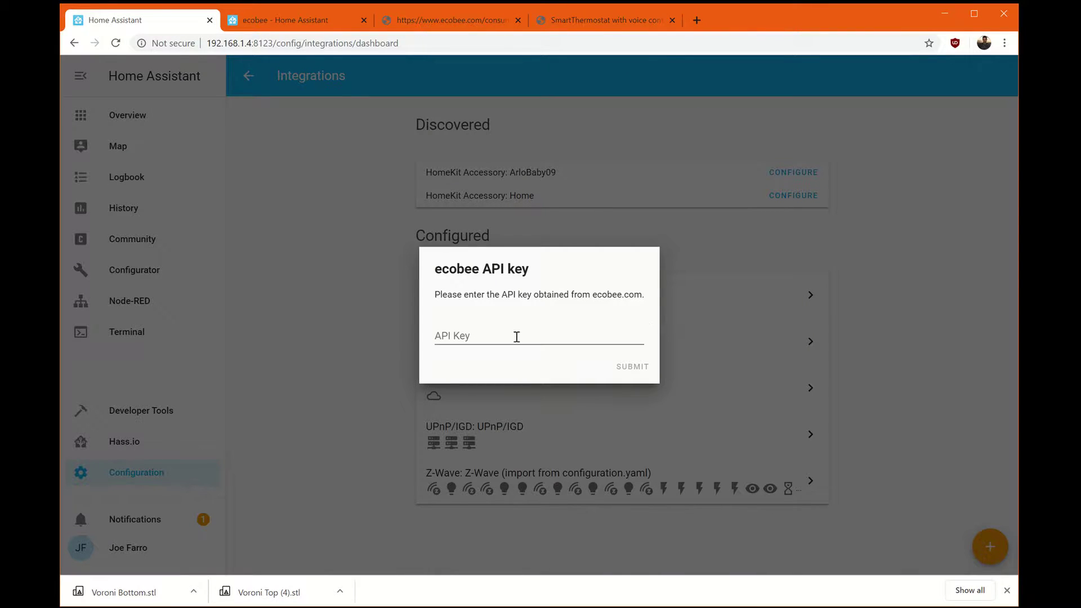
click(516, 336)
key(alt+Tab)
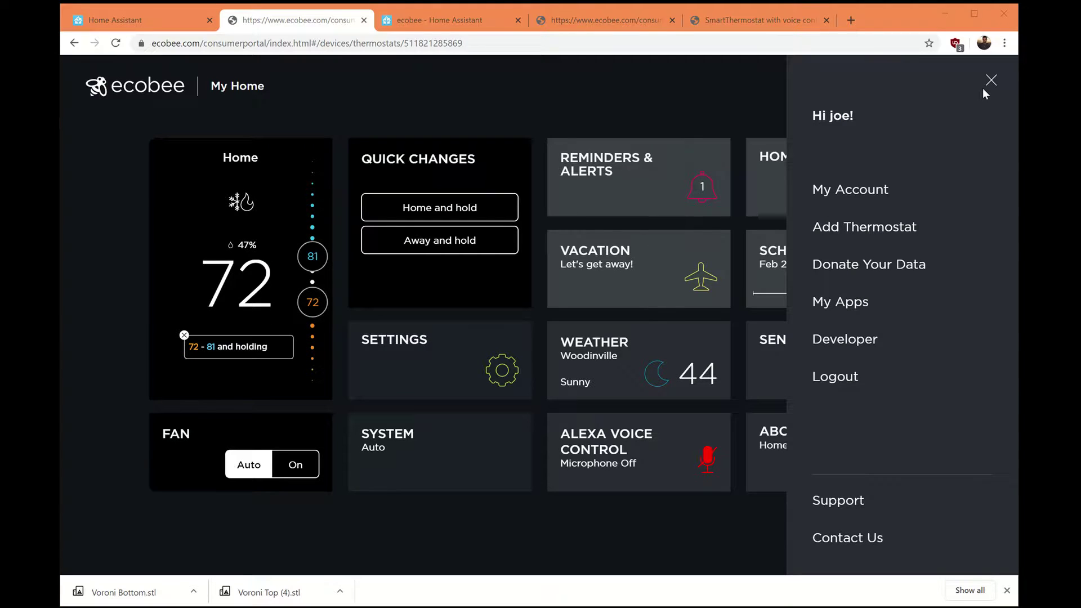
- Add the Home Assistant app in My Apps using the PIN validated from Home Assistant
click(901, 310)
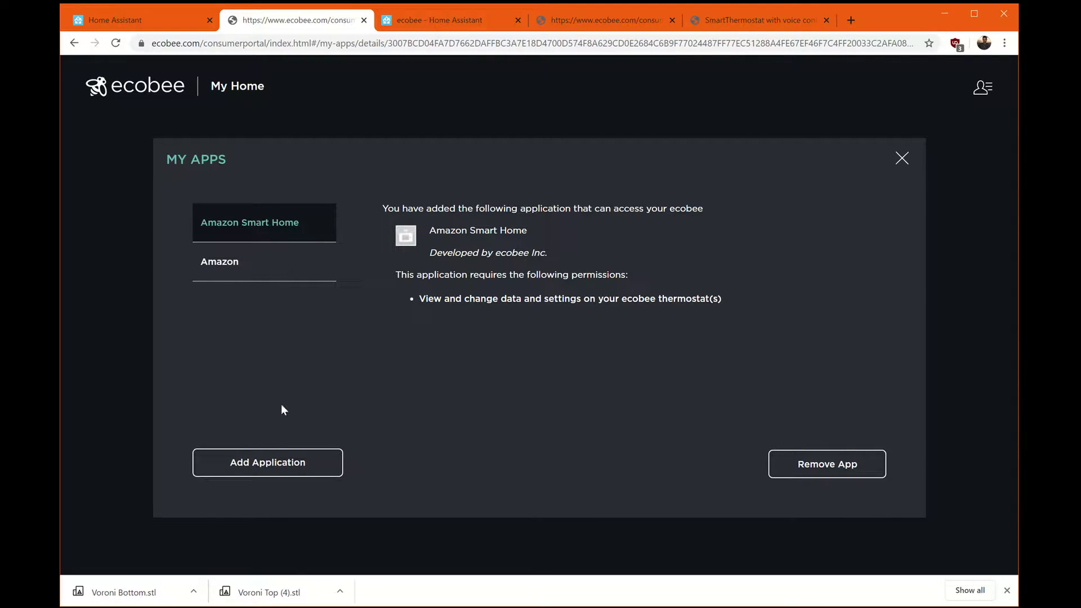
click(285, 464)
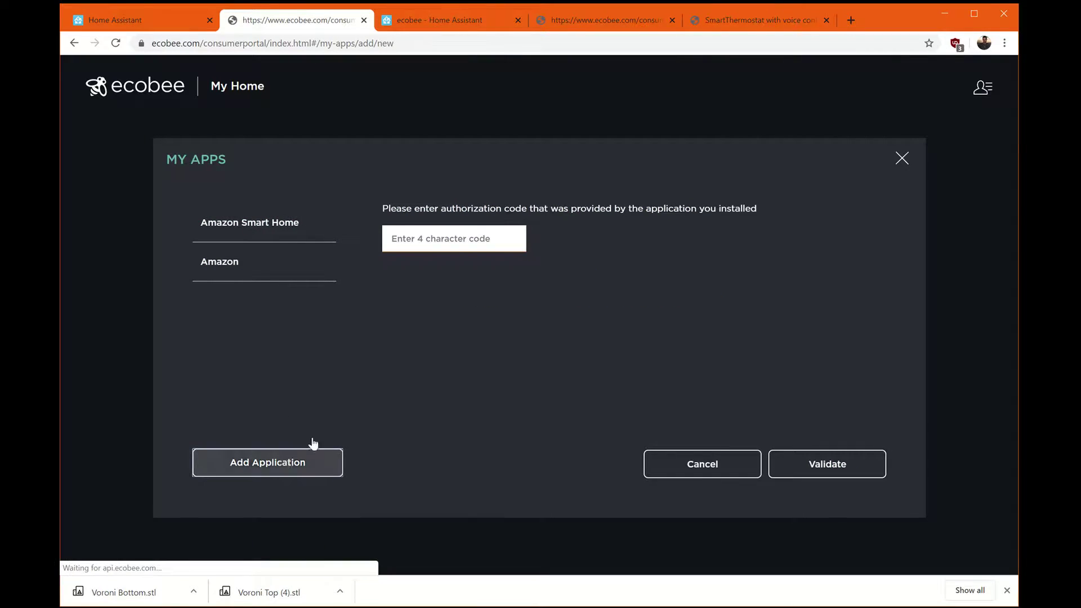
click(429, 246)
text(OE3r)
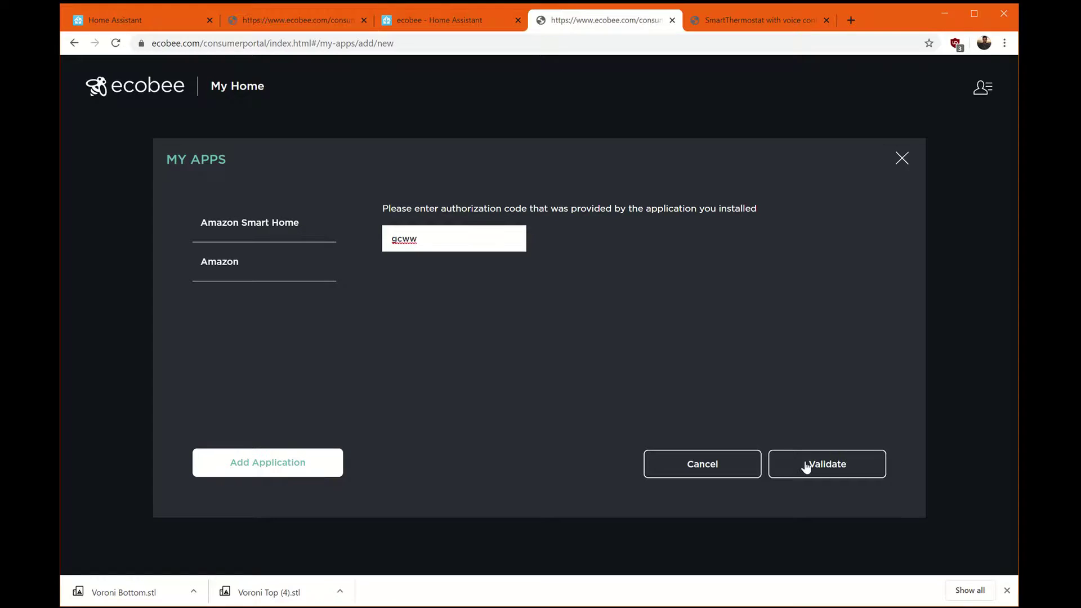
click(806, 466)
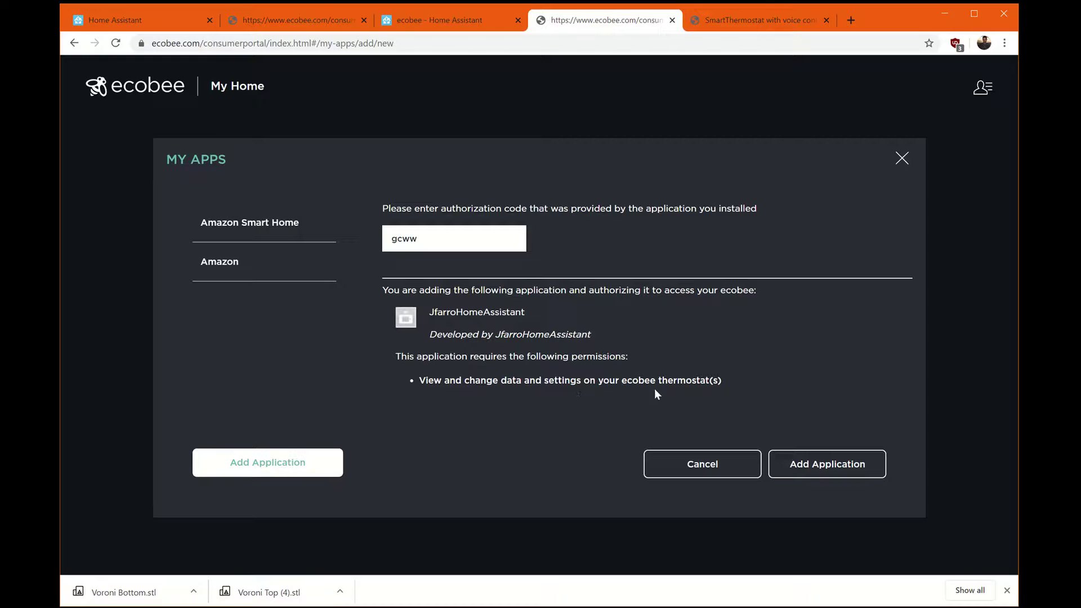
click(811, 467)
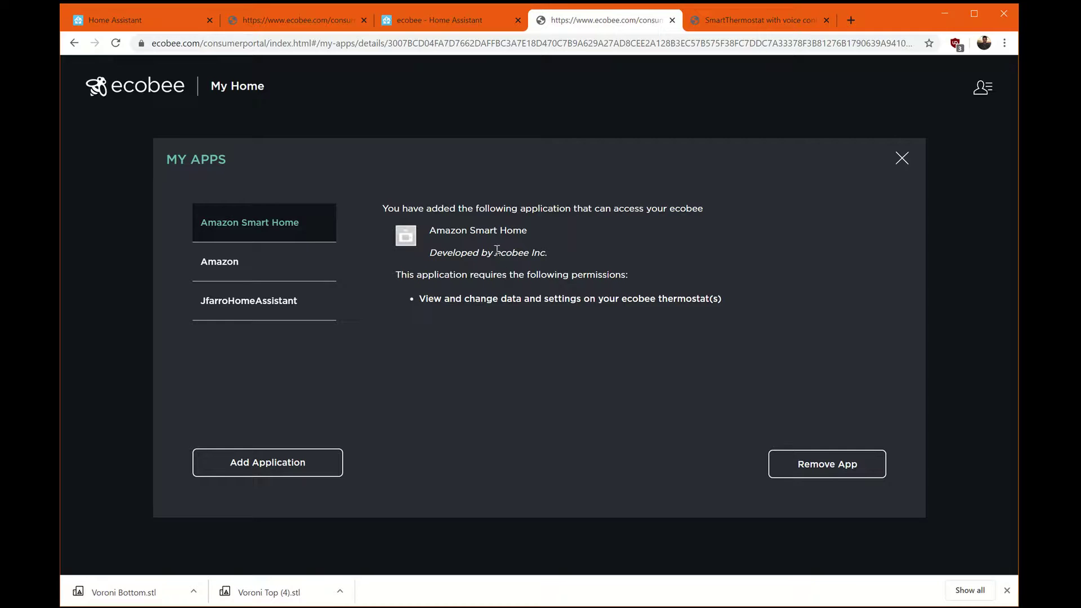
- Submit the ecobee authorization in Home Assistant to create the ecobee config
click(123, 22)
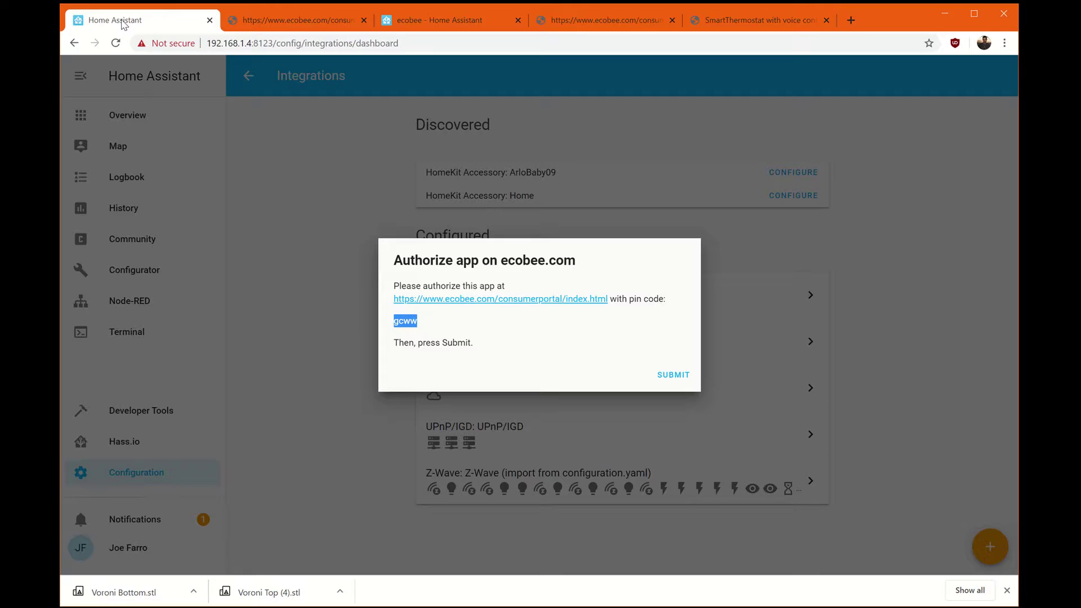
click(680, 374)
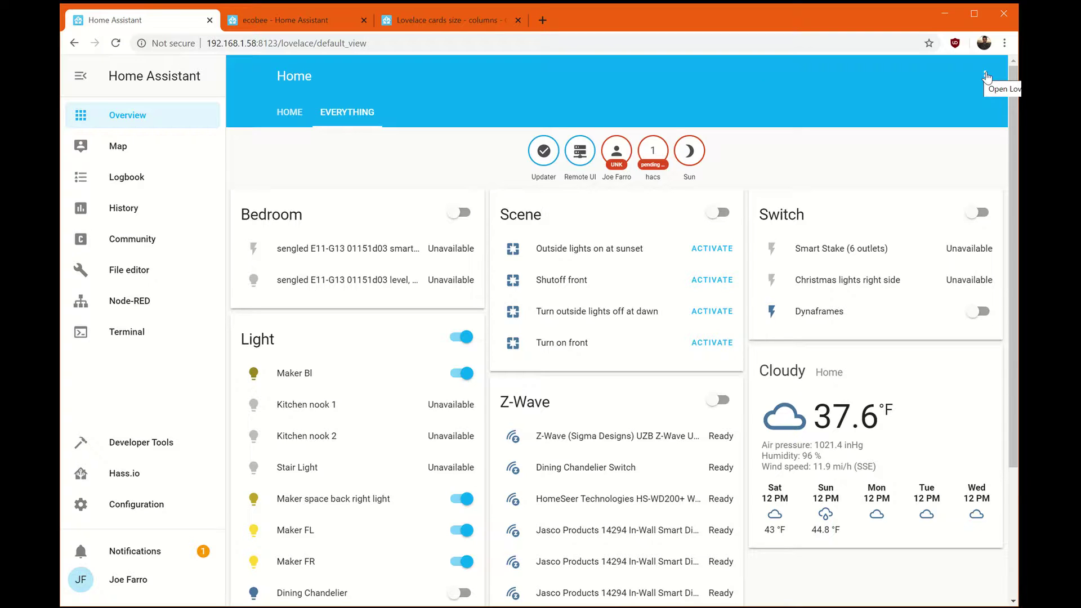
- In Configure UI, add and save a new view titled 'Climate'
click(990, 80)
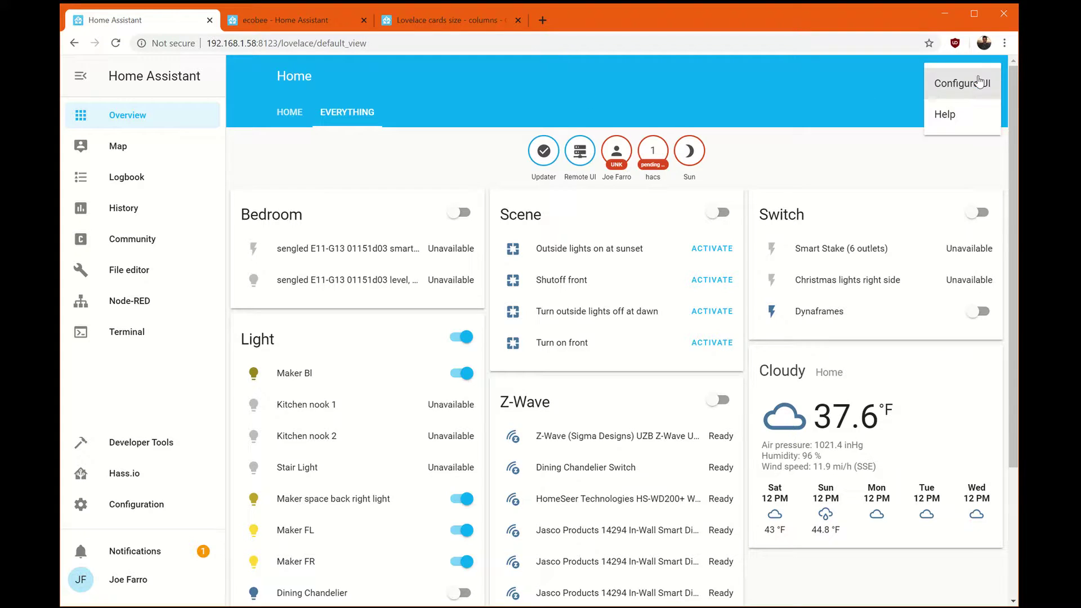
click(953, 89)
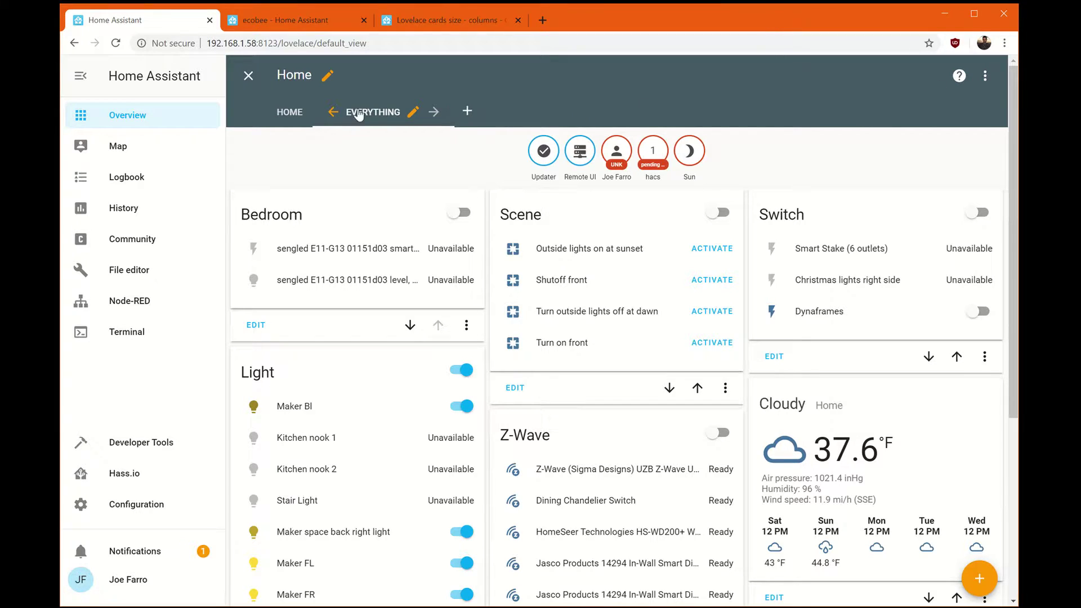
click(467, 112)
click(415, 281)
text(C)
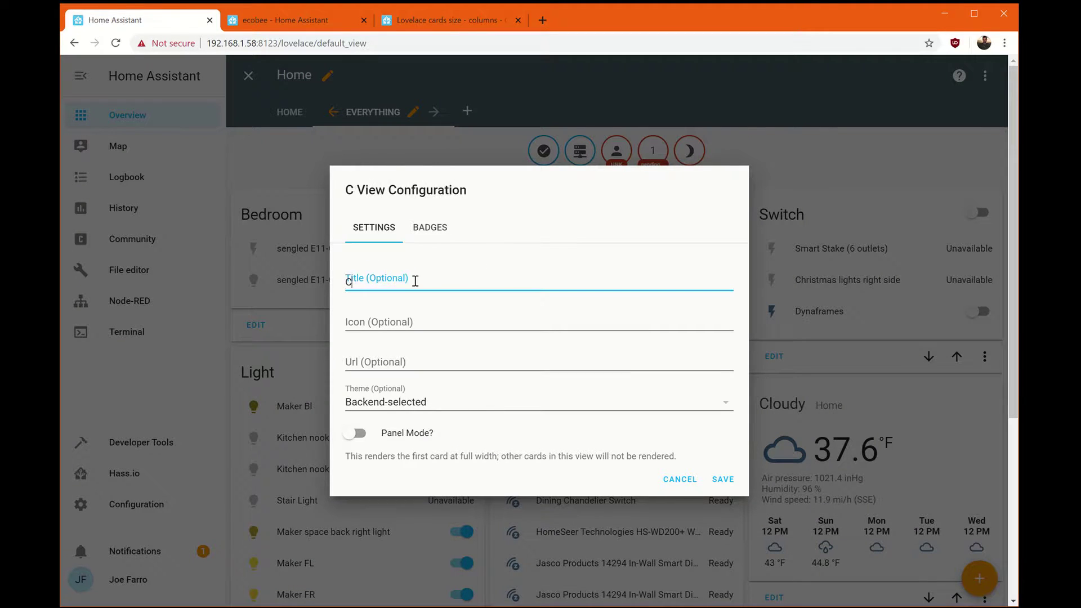
text(limate)
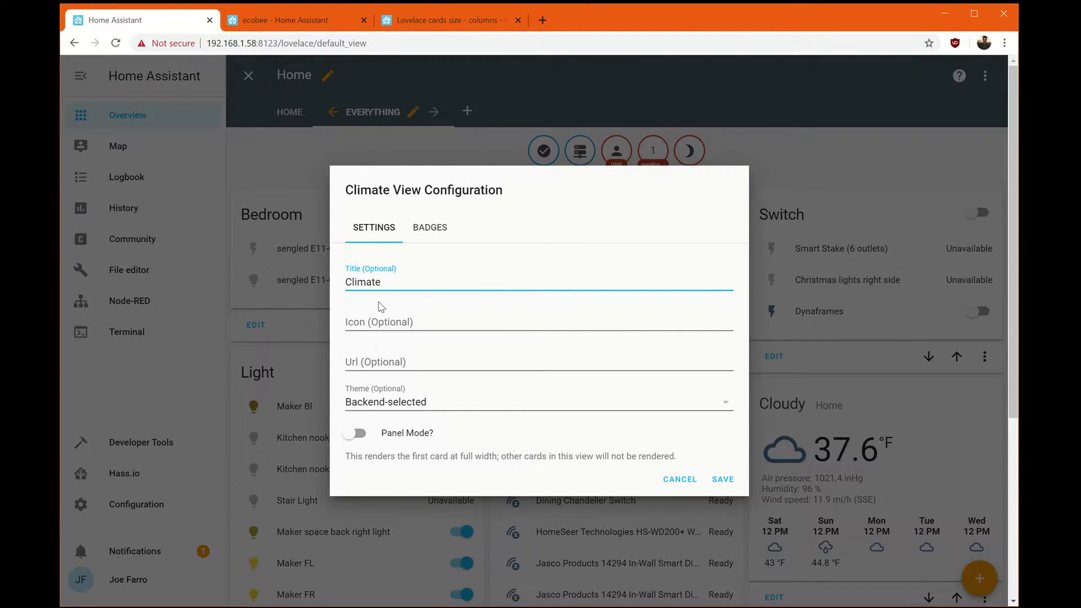
click(723, 481)
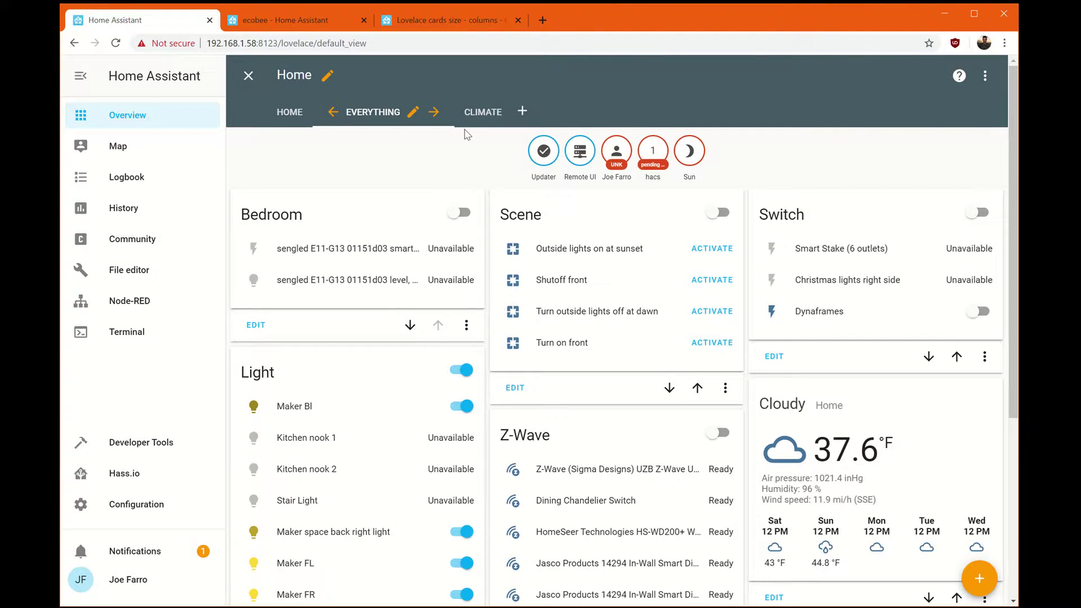
- Move the Climate view to sit right after the Home view
click(478, 116)
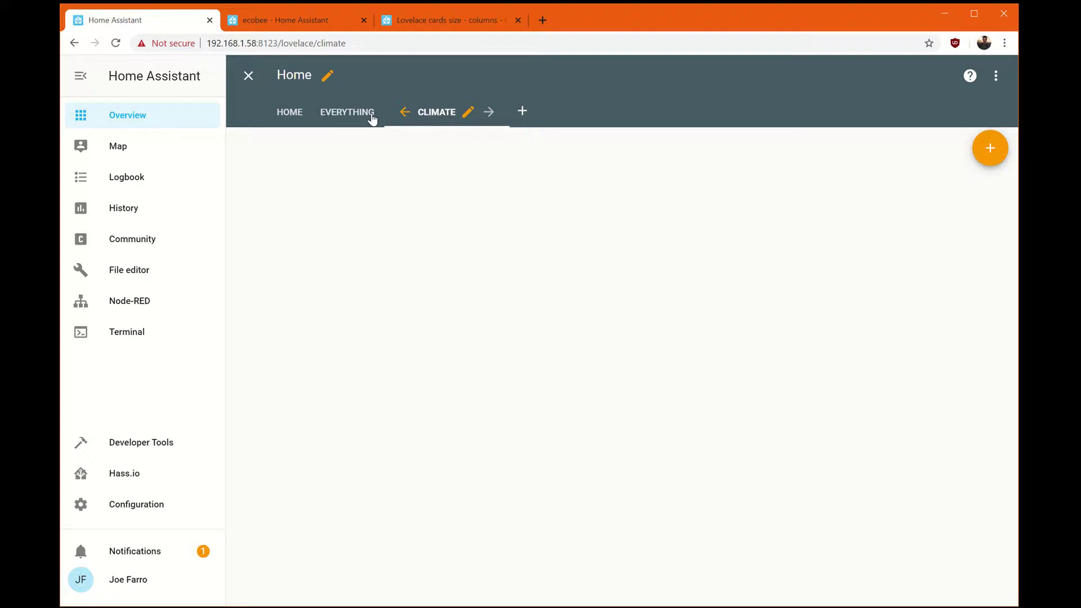
click(405, 112)
click(333, 112)
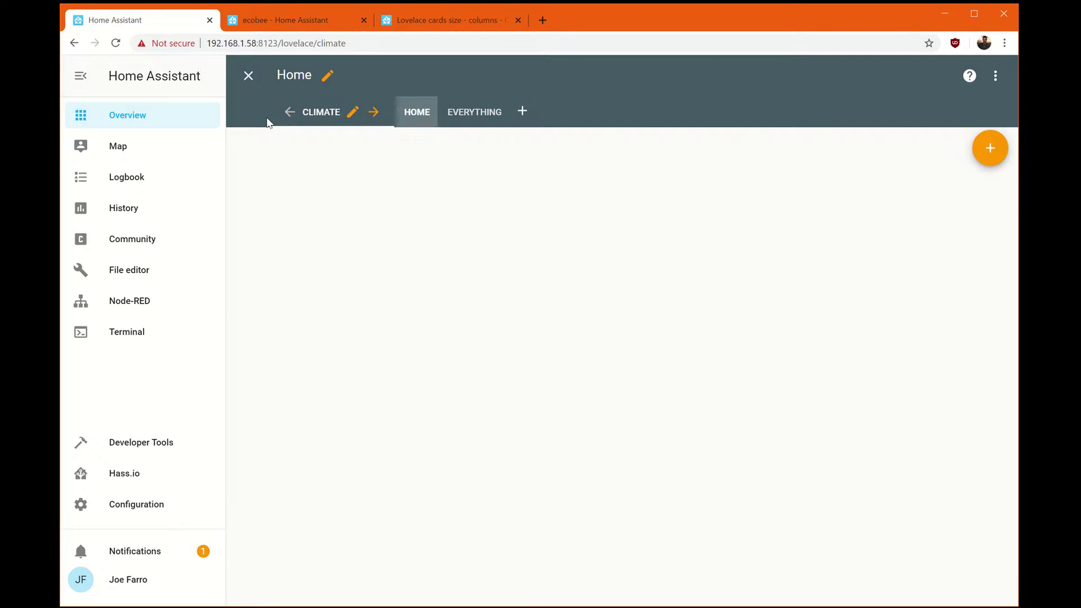
click(374, 113)
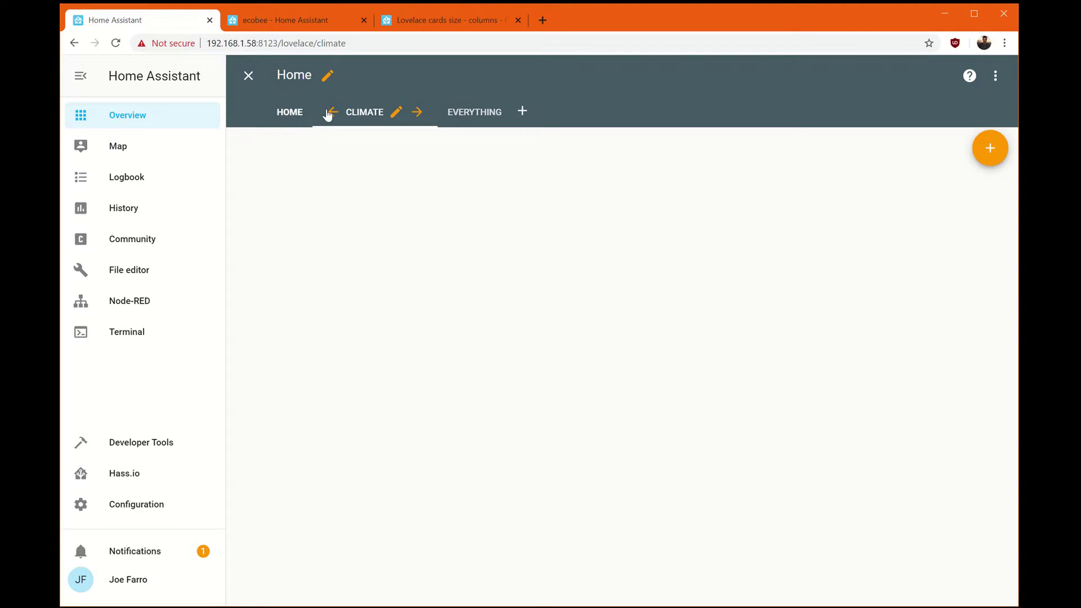
- Add a thermostat card for climate.home named 'Thermostat' and lower its low setpoint
click(989, 149)
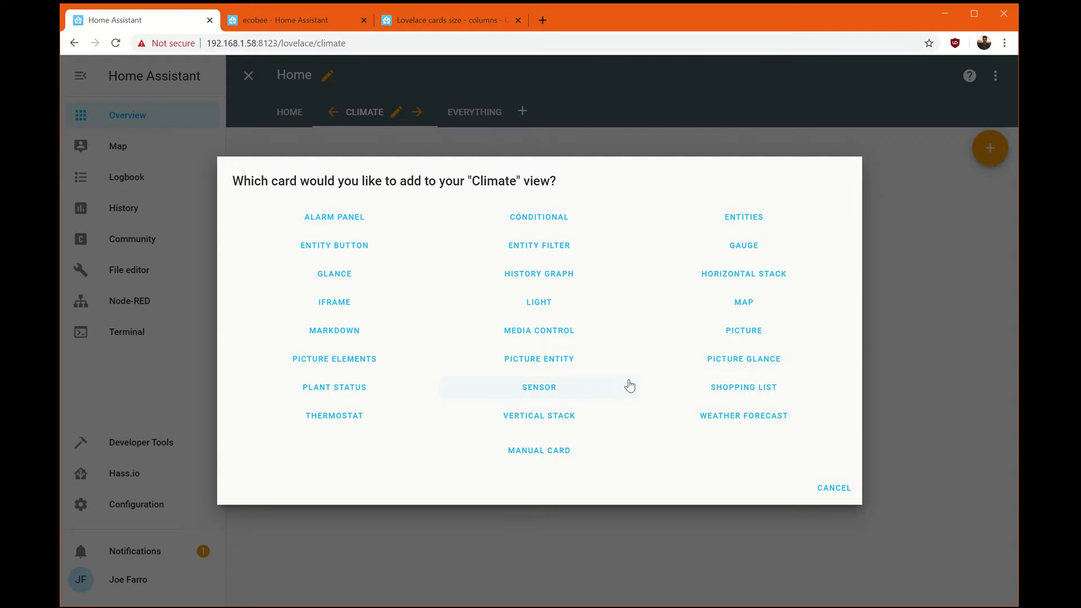
click(337, 422)
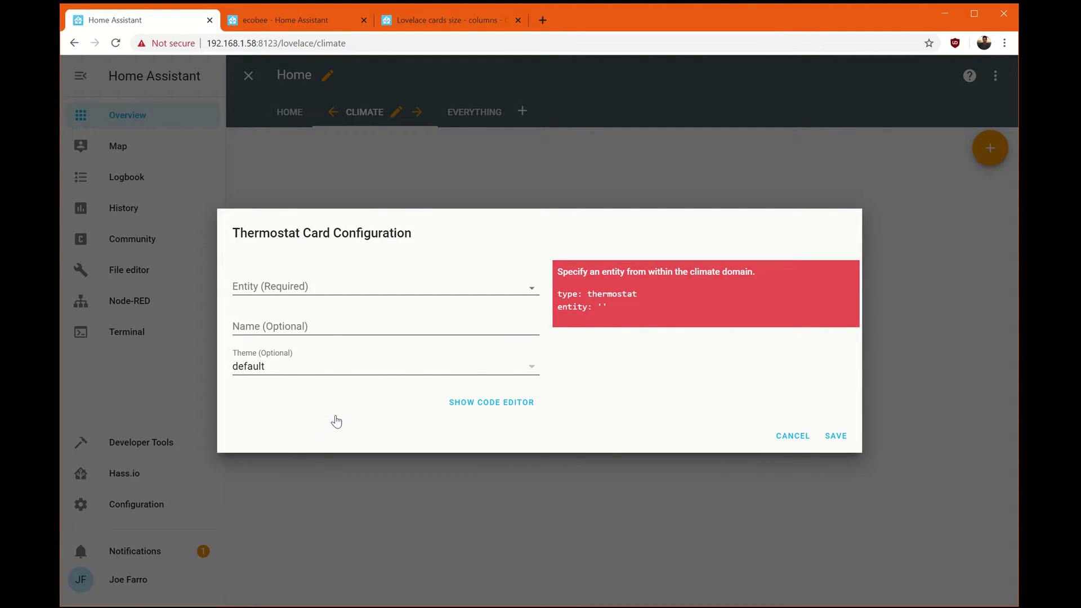
click(530, 291)
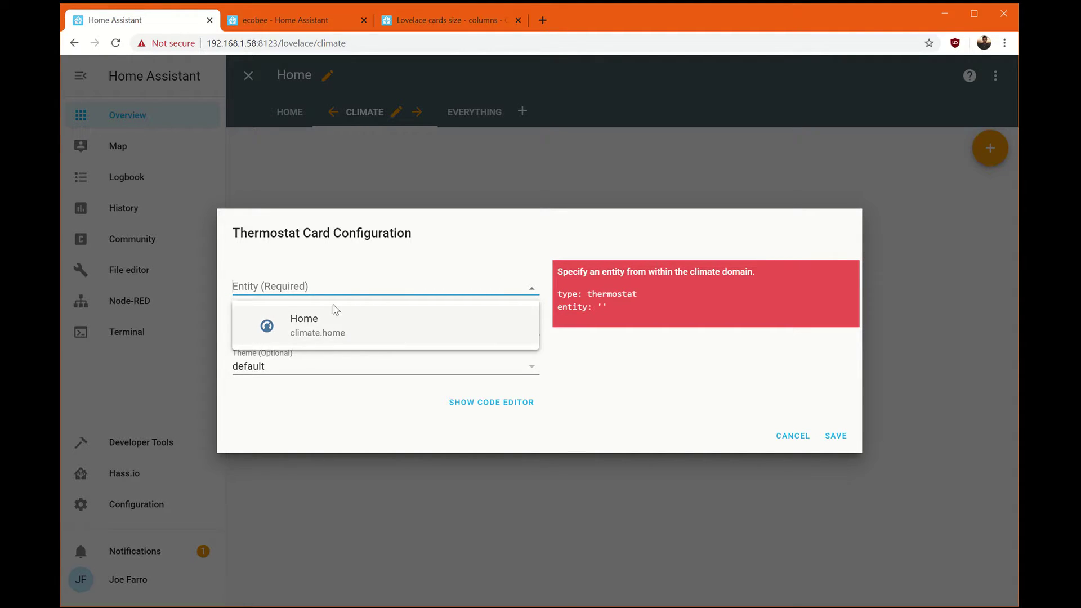
click(329, 325)
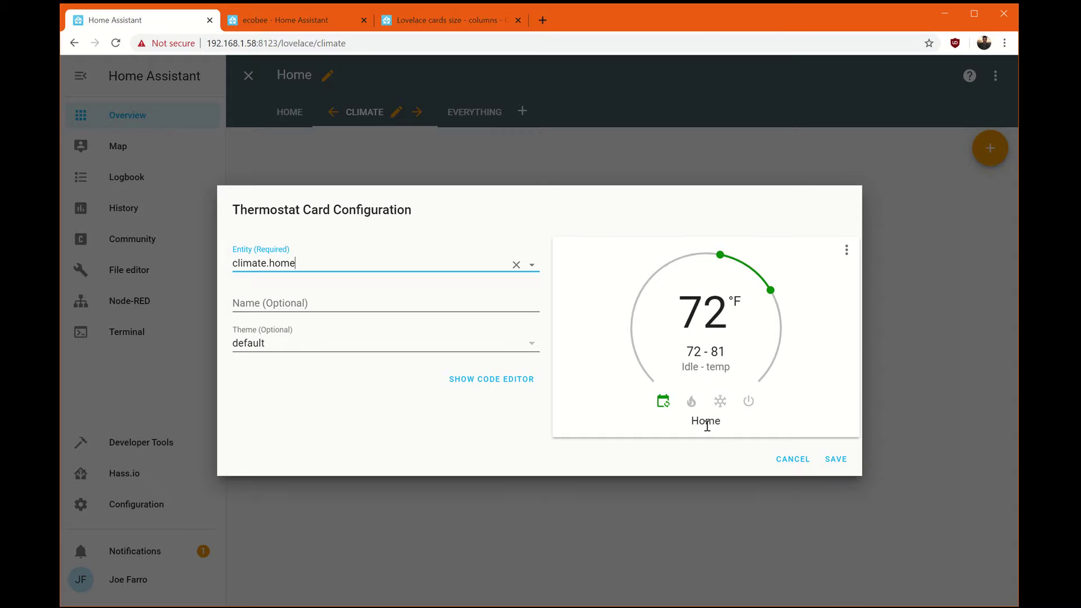
click(304, 304)
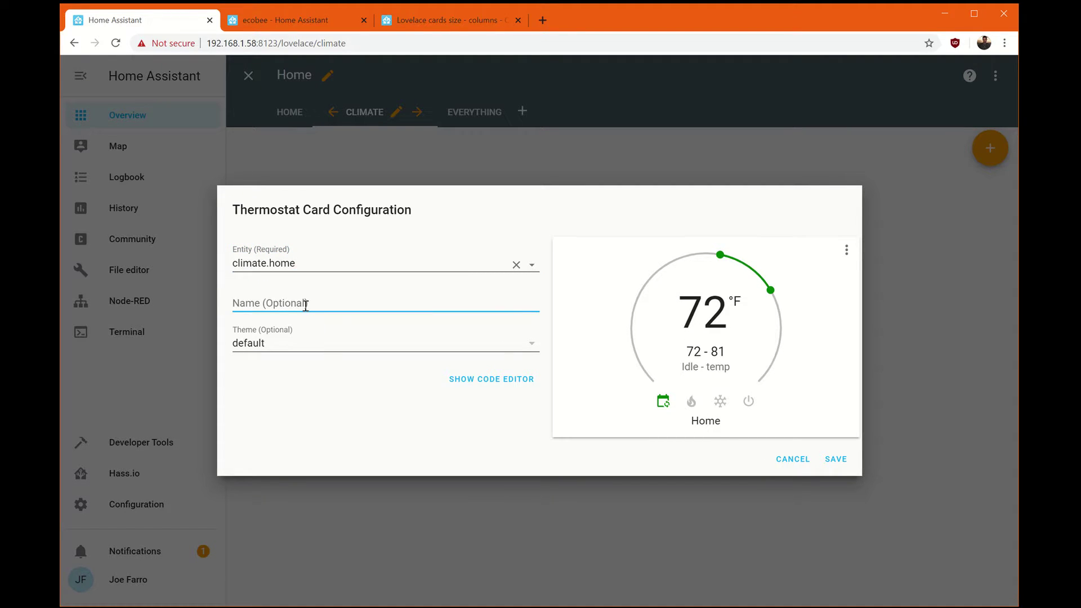
text(Thermostat)
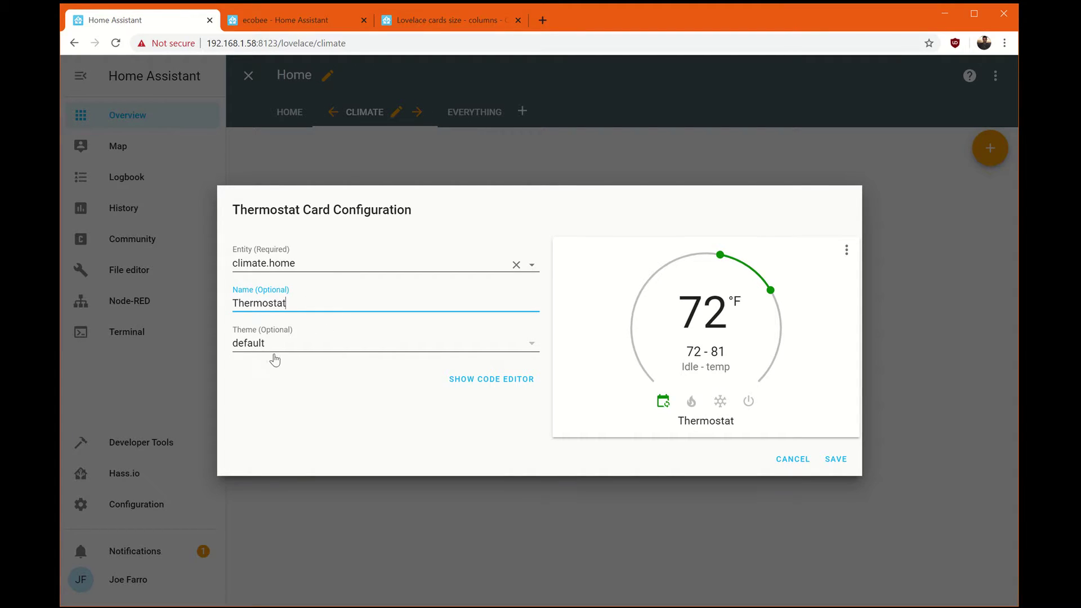
click(834, 461)
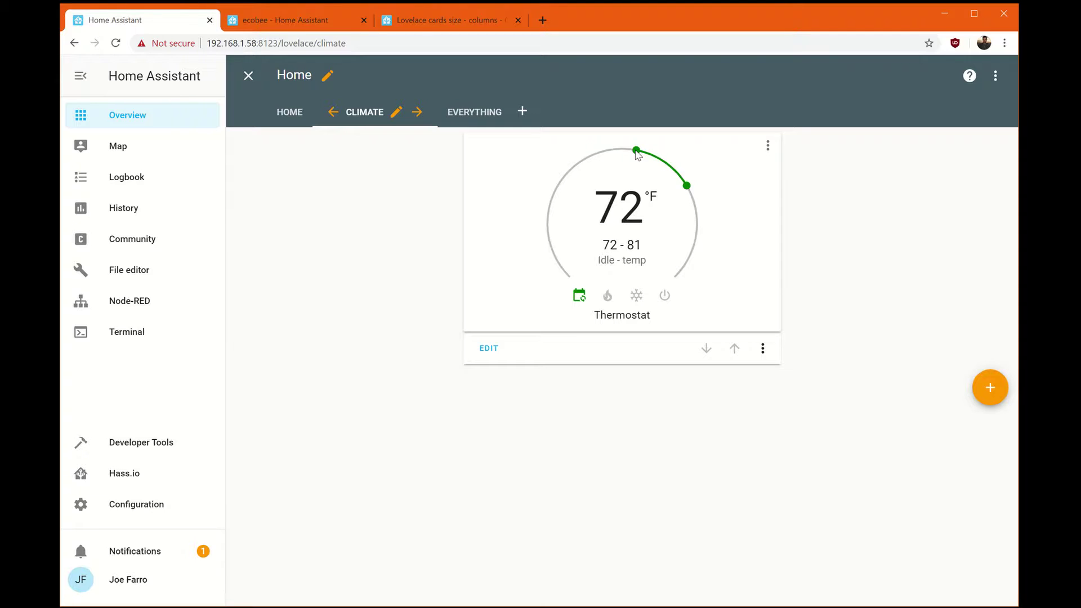
mouse_move(635, 152)
mouse_down()
mouse_move(625, 149)
mouse_move(636, 150)
mouse_up()
- Add a sensor card for sensor.home_temperature named 'Dining Room'
click(993, 397)
click(557, 386)
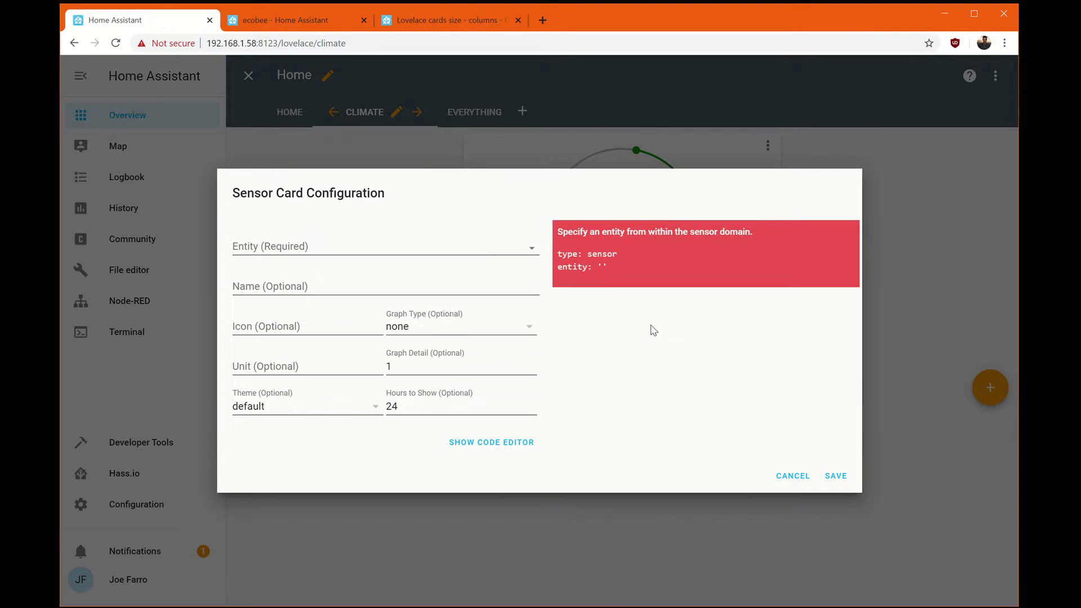
click(400, 243)
scroll(462, 372, down, 5)
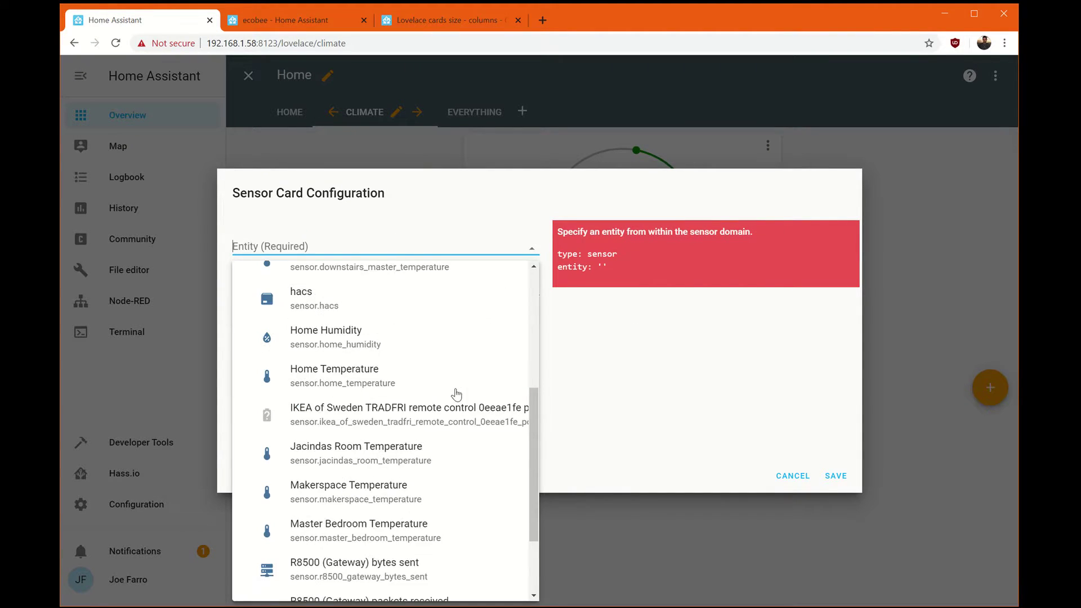
scroll(427, 388, up, 2)
scroll(381, 360, down, 2)
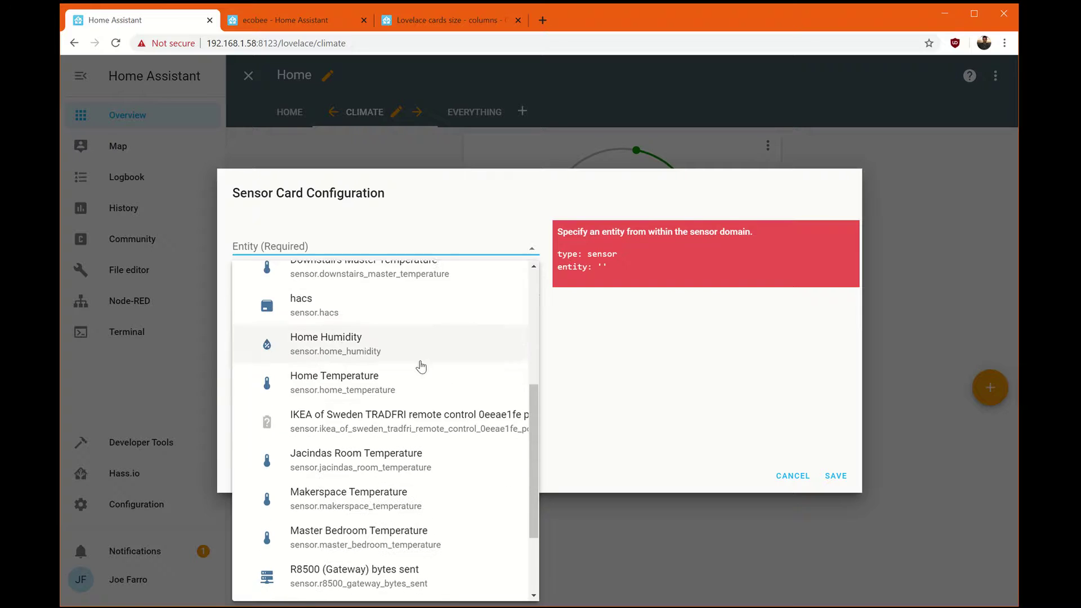
click(336, 376)
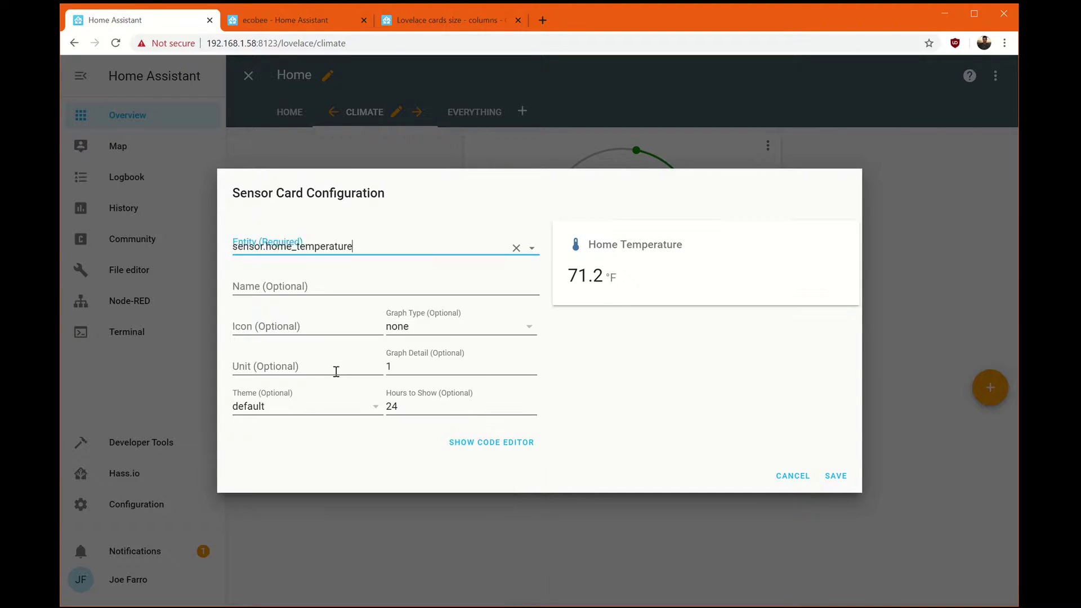
click(313, 285)
text(Dining)
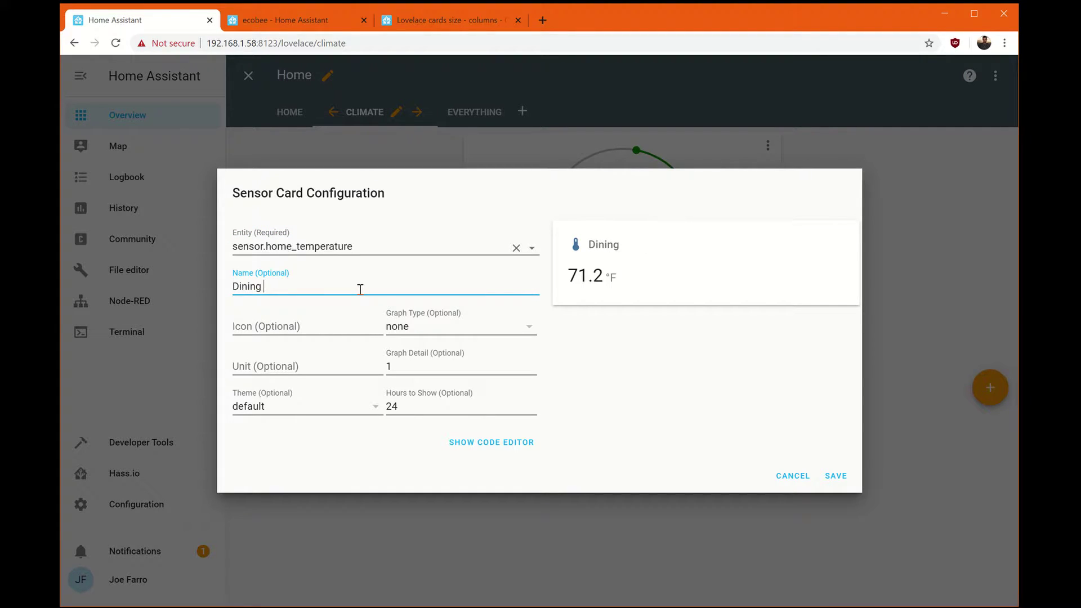
text( Room)
click(844, 475)
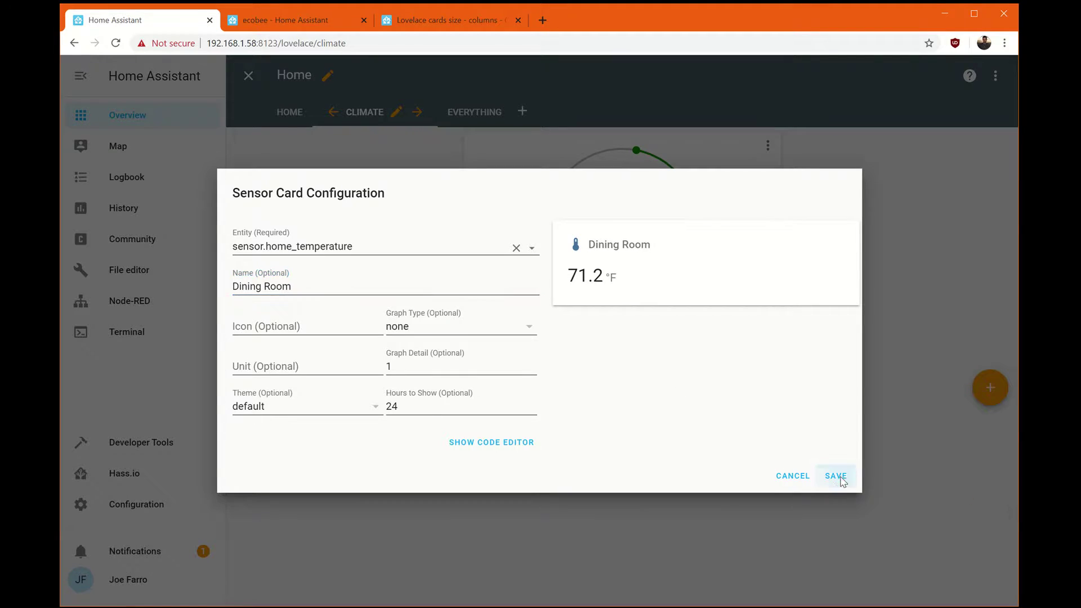
click(986, 514)
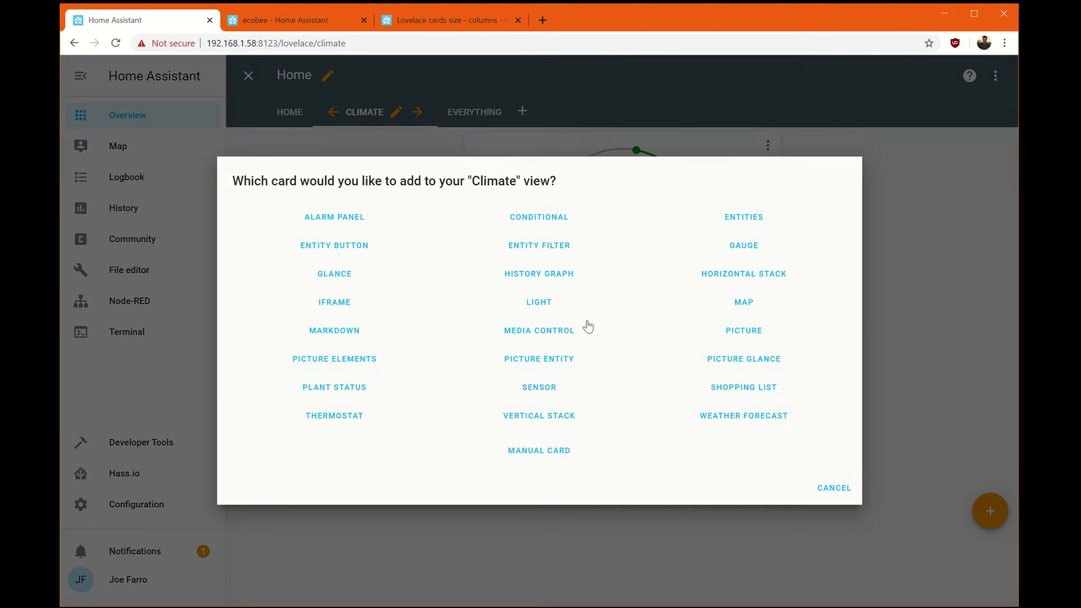
- Add a sensor card for sensor.ambers_office_temperature named 'Amber's Office'
click(539, 386)
text(amber)
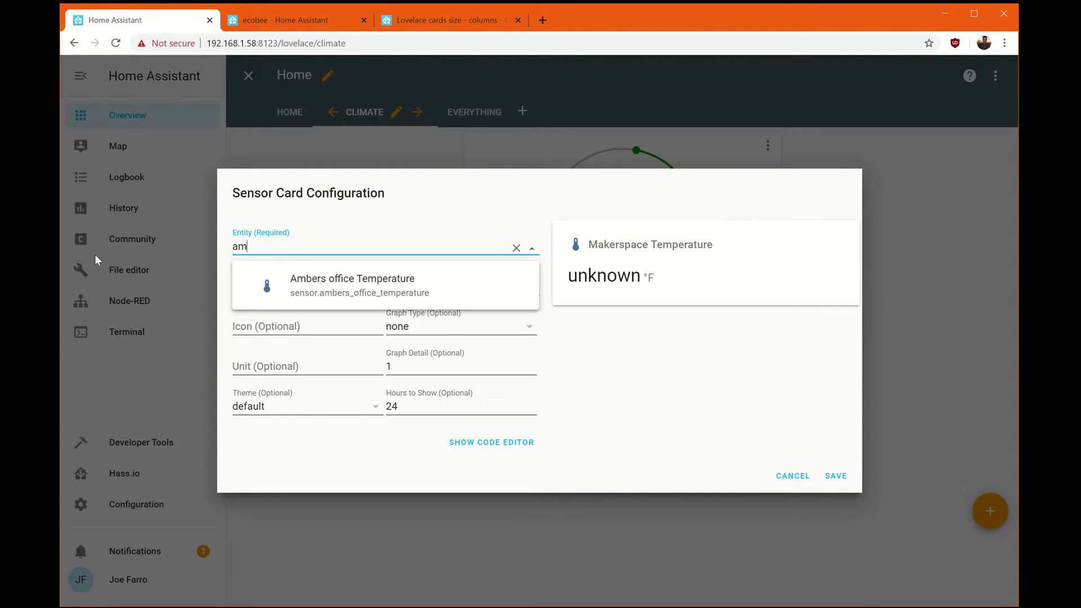
click(374, 290)
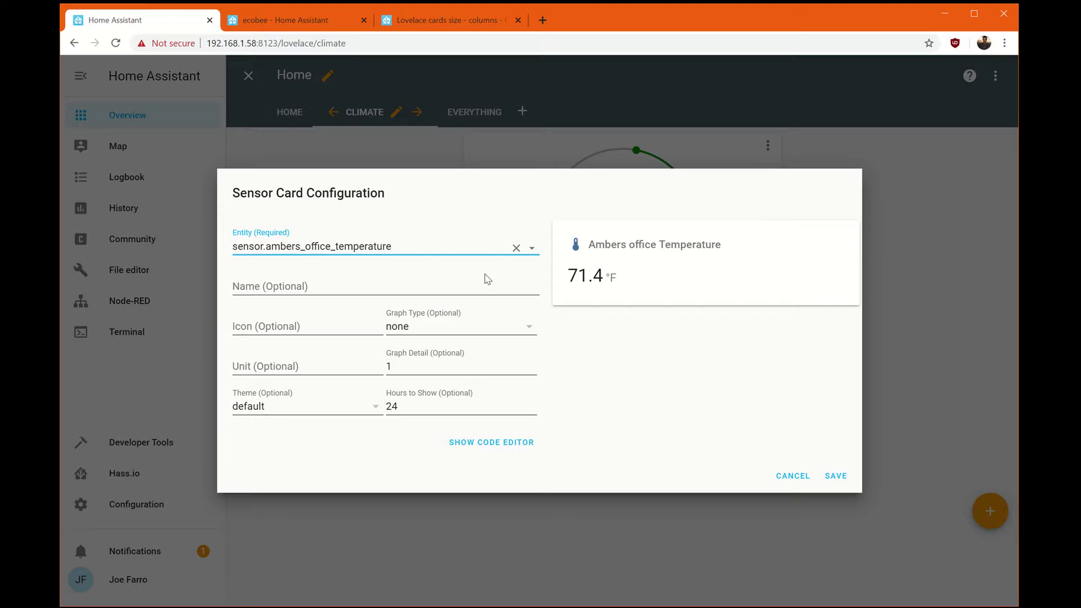
click(456, 275)
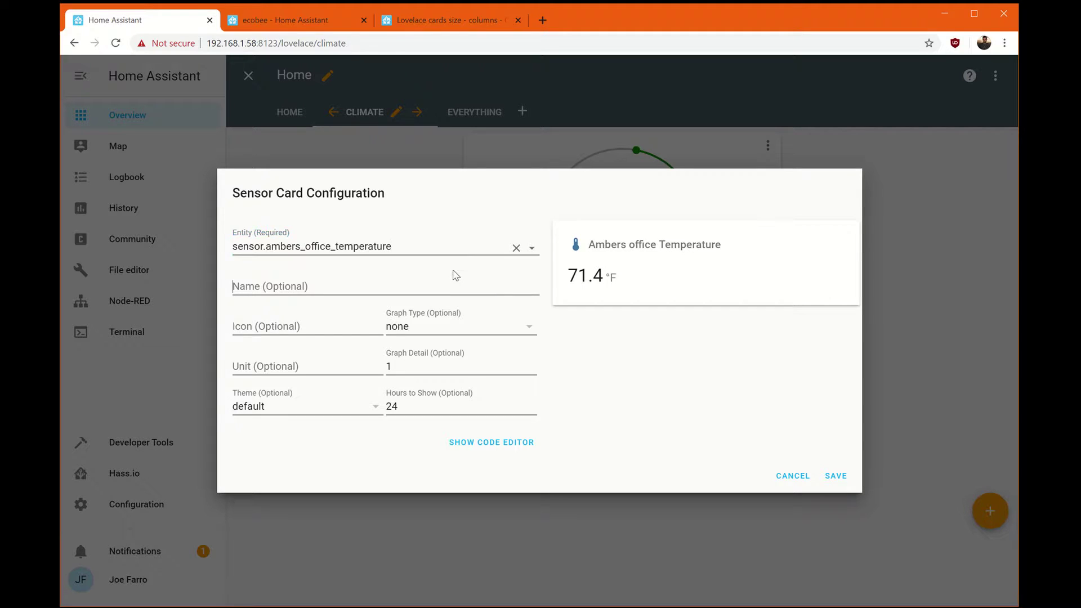
click(461, 285)
text(Amber)
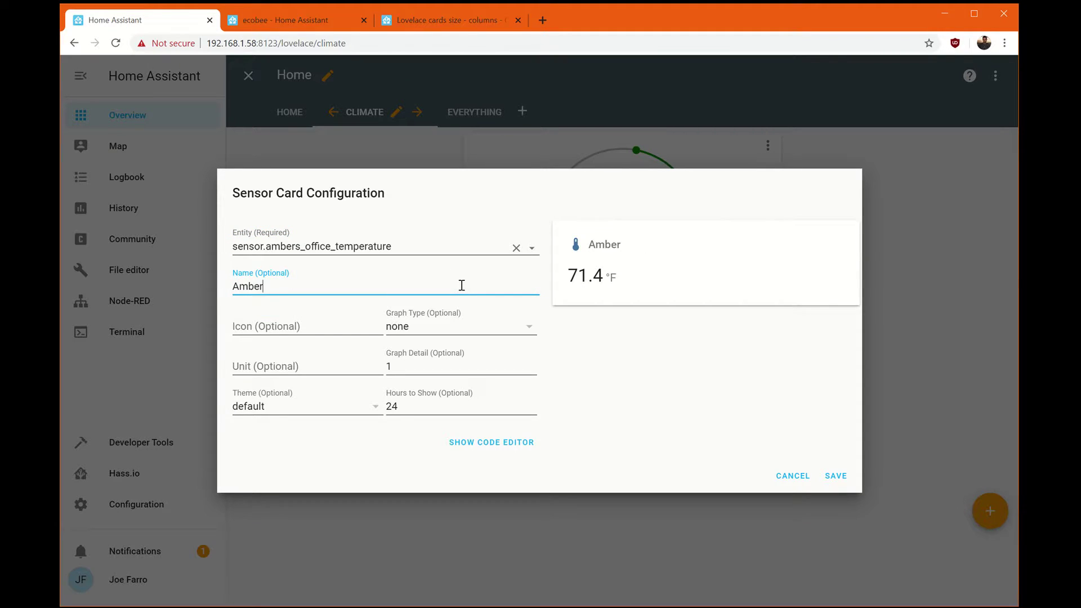
text('s Office)
click(828, 488)
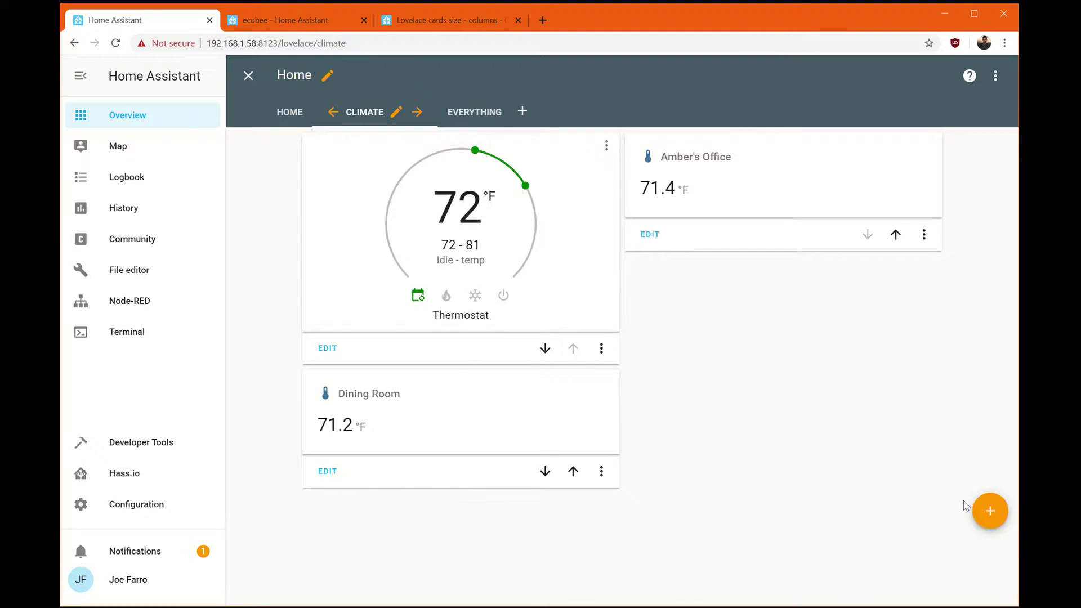
- Add a sensor card for sensor.master_bedroom_temperature with its default name
click(978, 513)
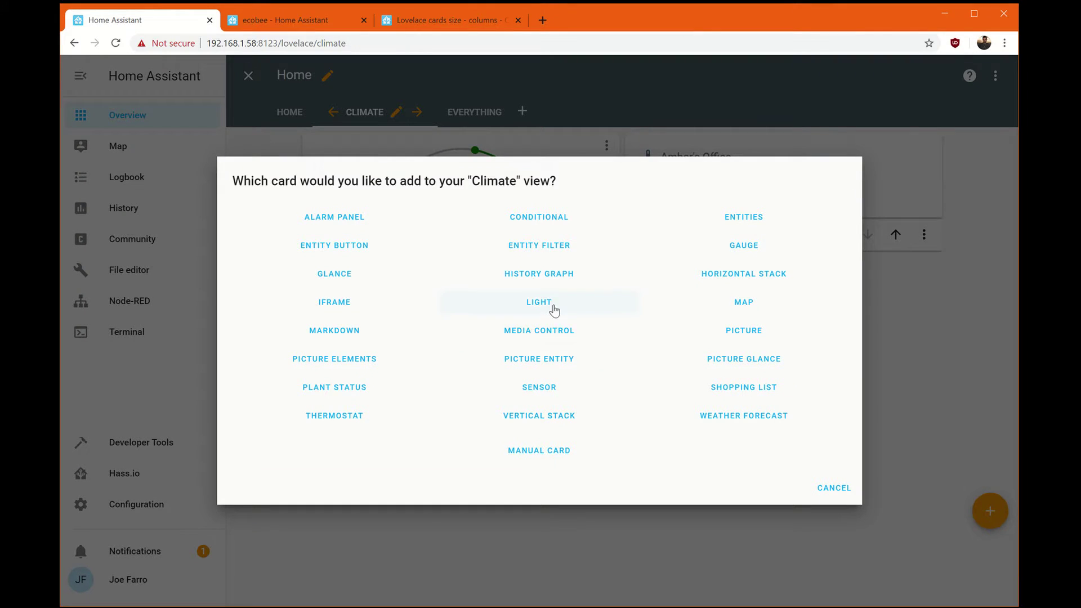
click(547, 387)
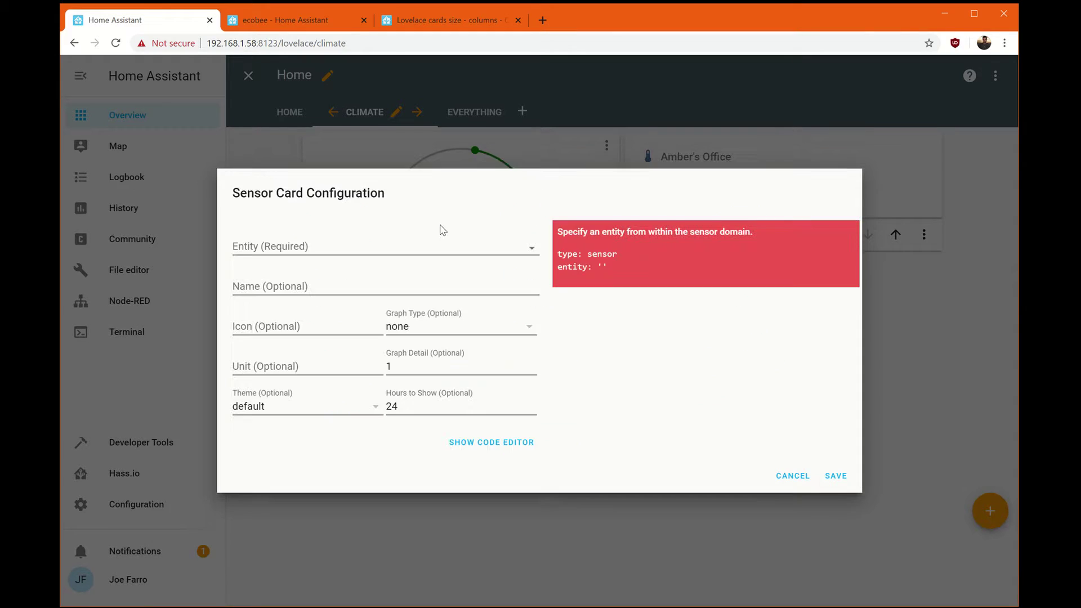
click(365, 246)
scroll(422, 507, down, 5)
click(385, 520)
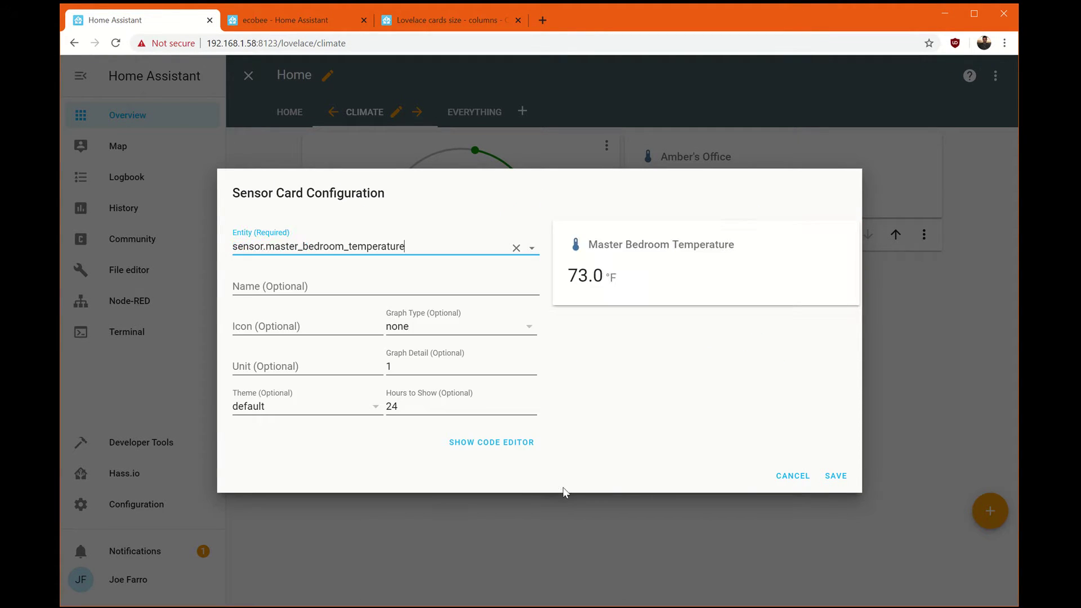
click(832, 475)
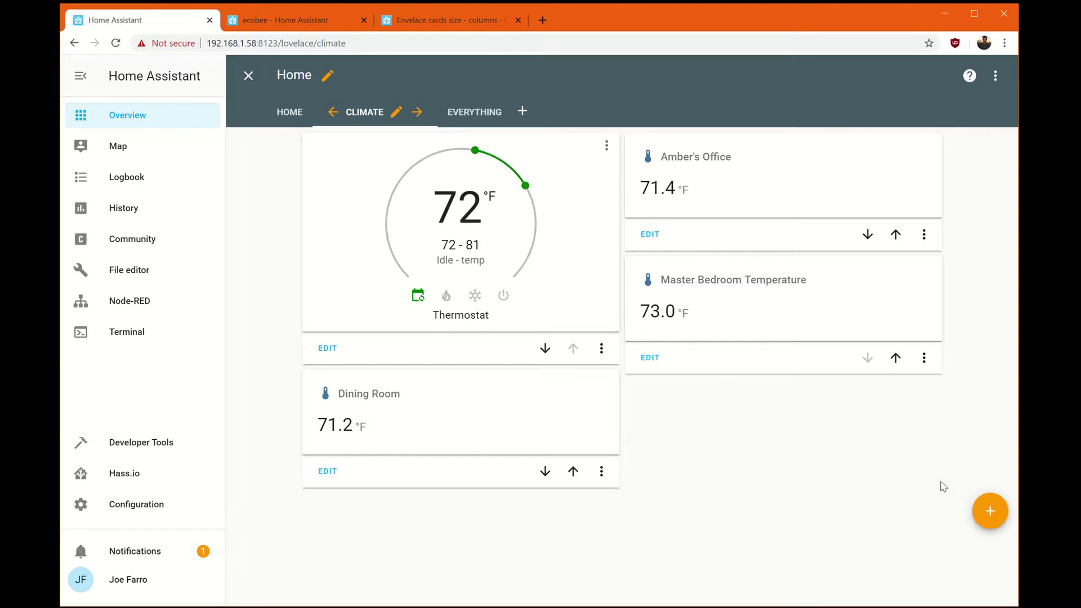
click(990, 511)
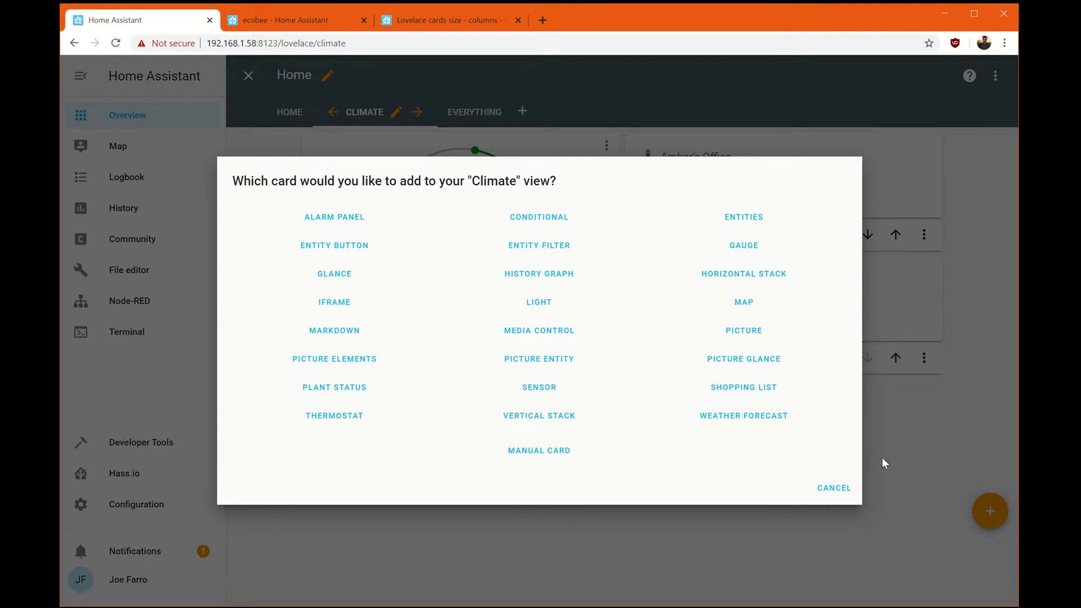
- Add a weather forecast card using the weather.home entity and save it
click(722, 419)
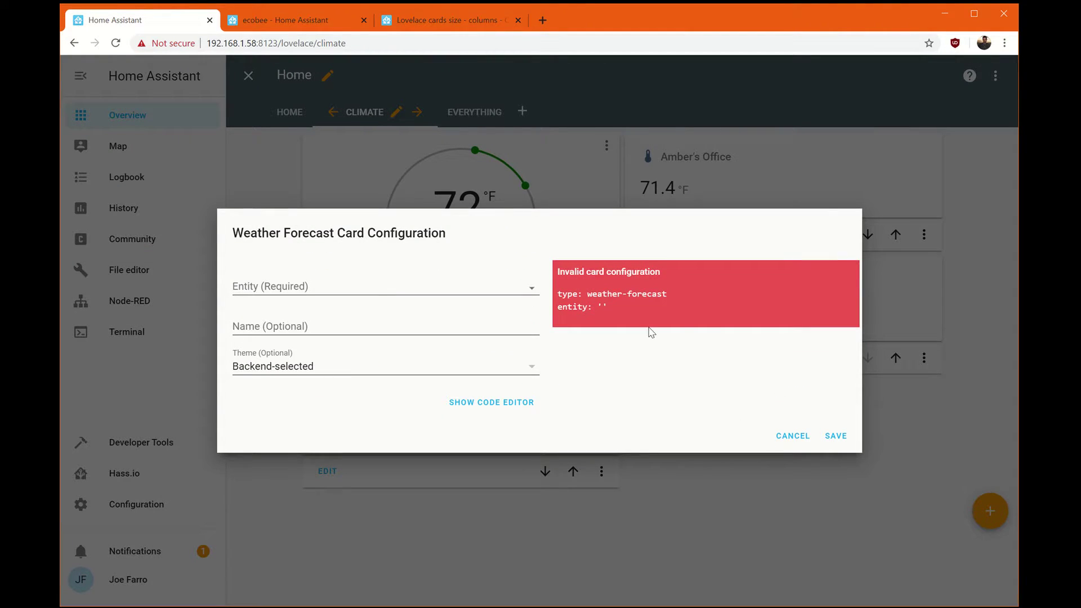
click(417, 288)
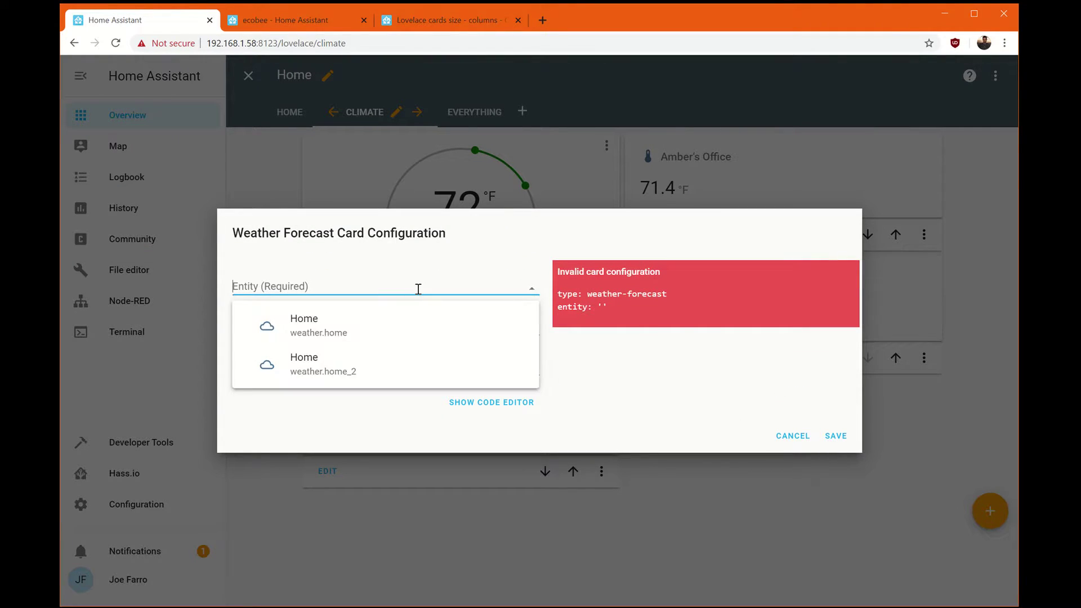
click(353, 328)
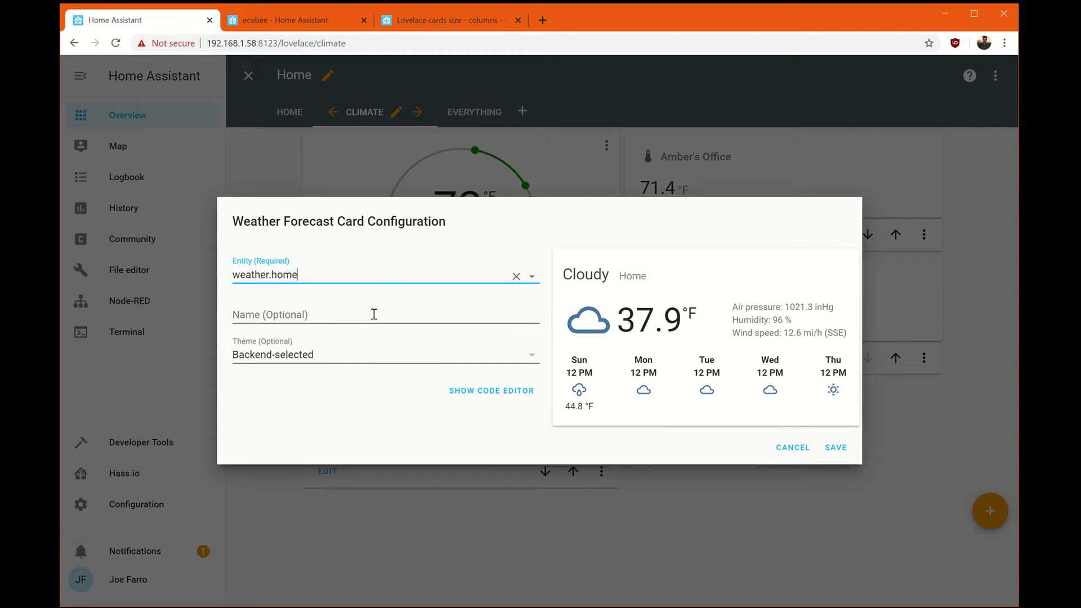
click(301, 313)
text(We)
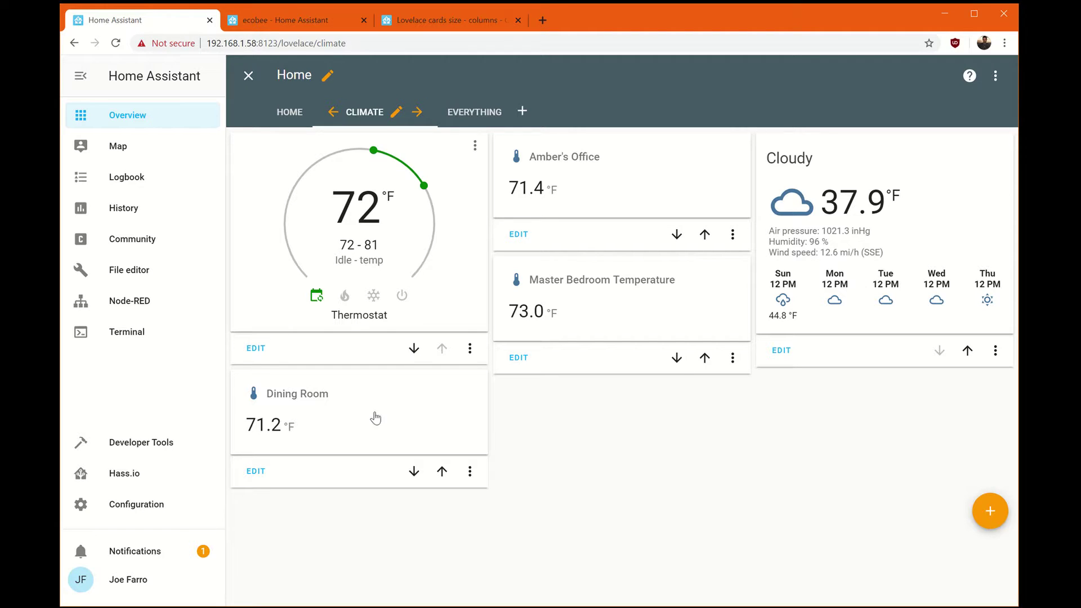
click(990, 514)
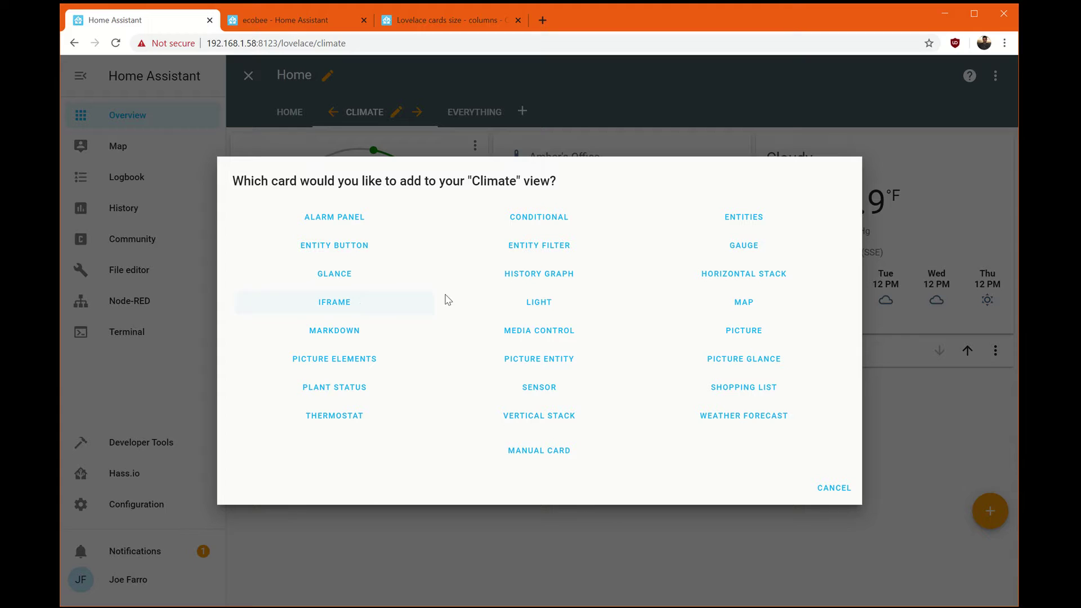
- Add a 'Temperatures' history graph of Downstairs Master, Ambers office and Jacindas Room temperatures
click(539, 273)
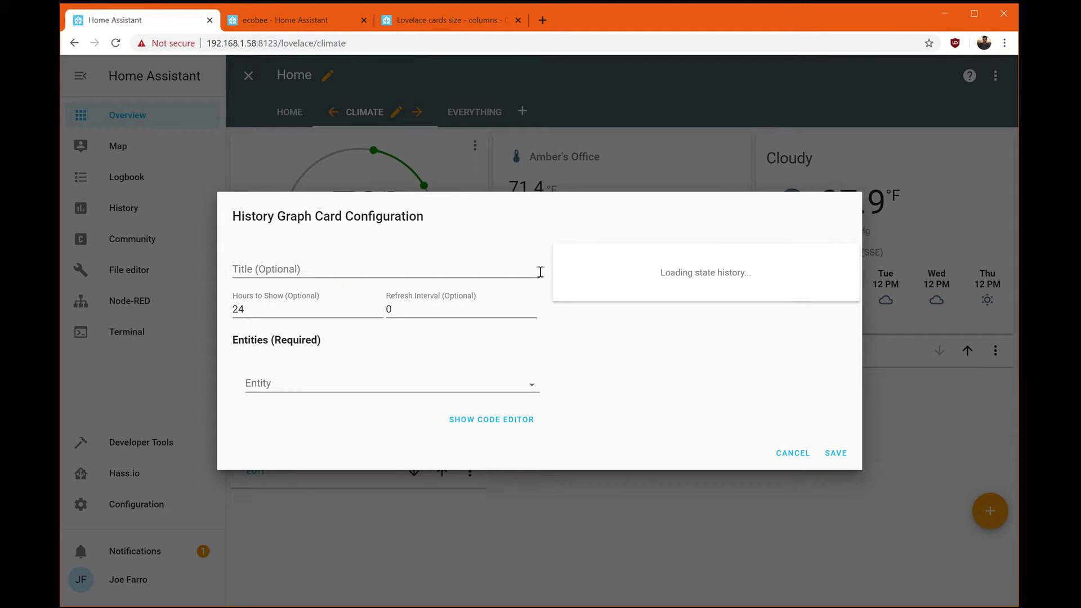
text(Temperatures)
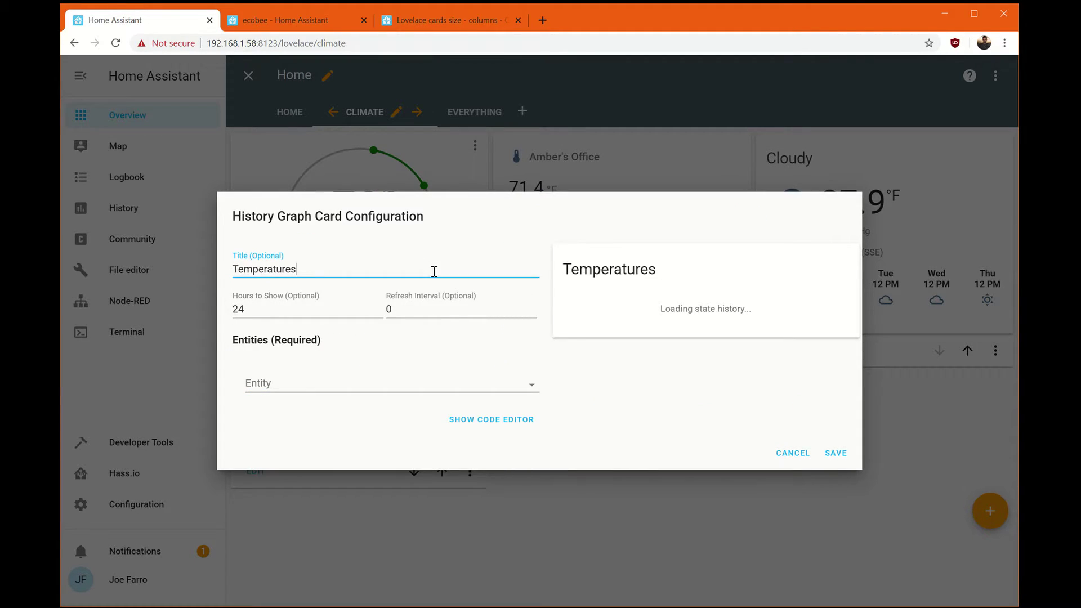
click(342, 390)
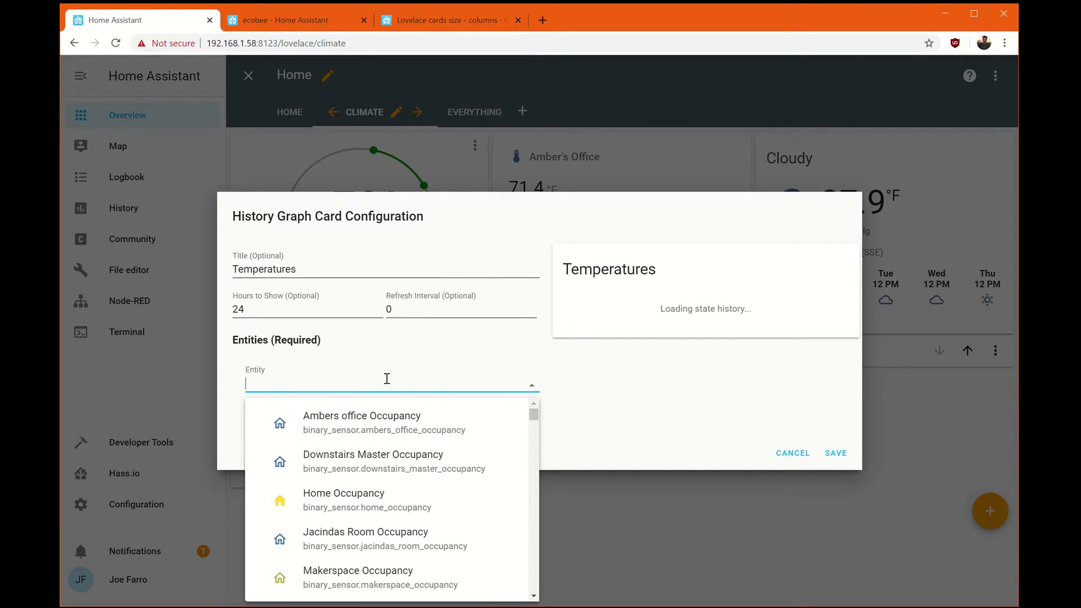
text(master)
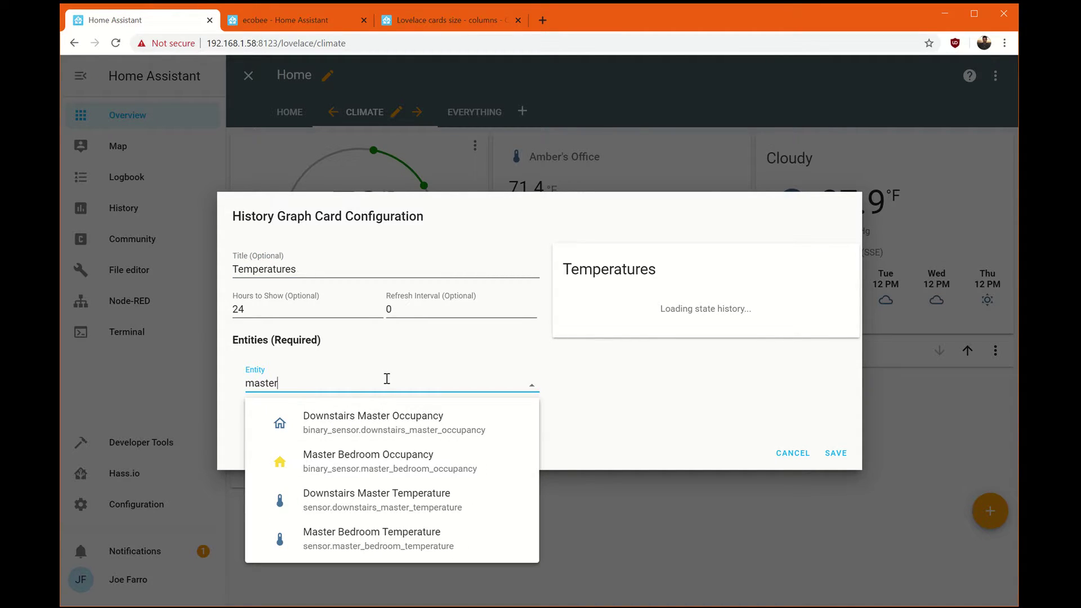
click(397, 503)
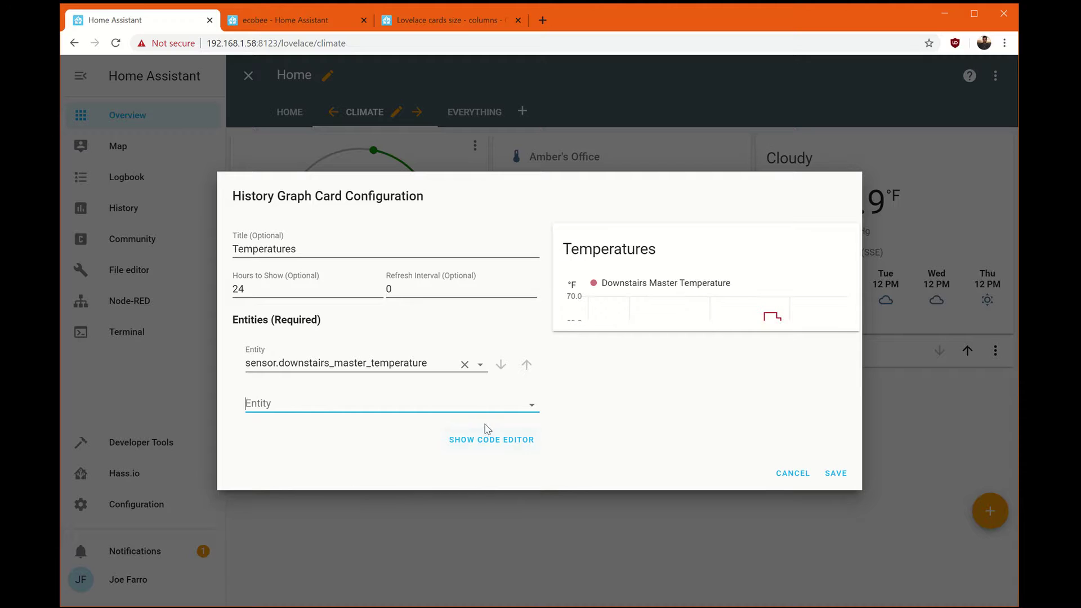
click(485, 402)
click(394, 442)
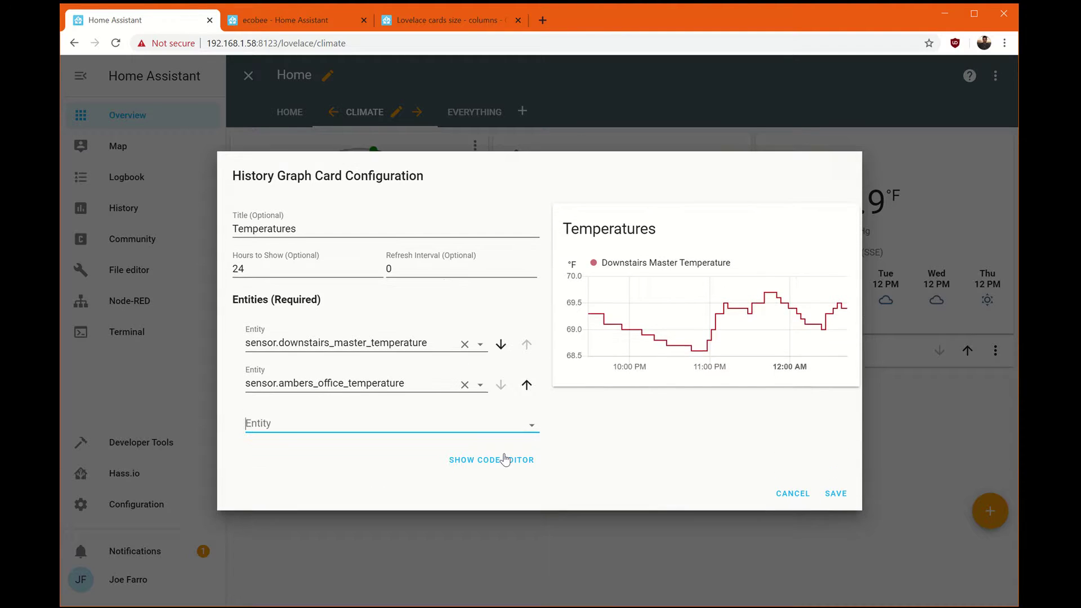
click(361, 425)
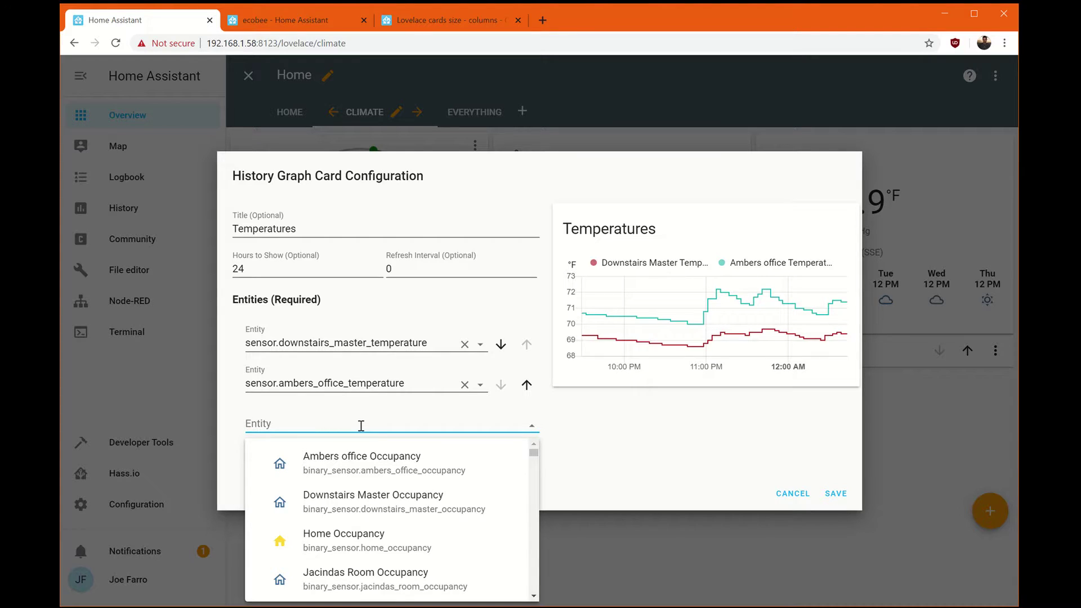
text(jacin)
click(418, 503)
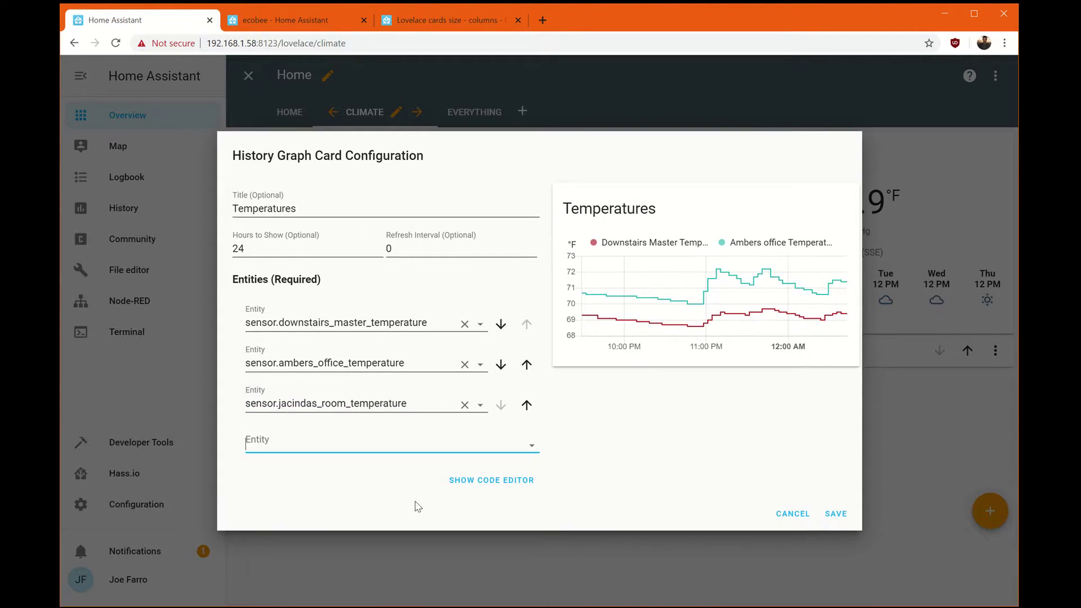
click(830, 511)
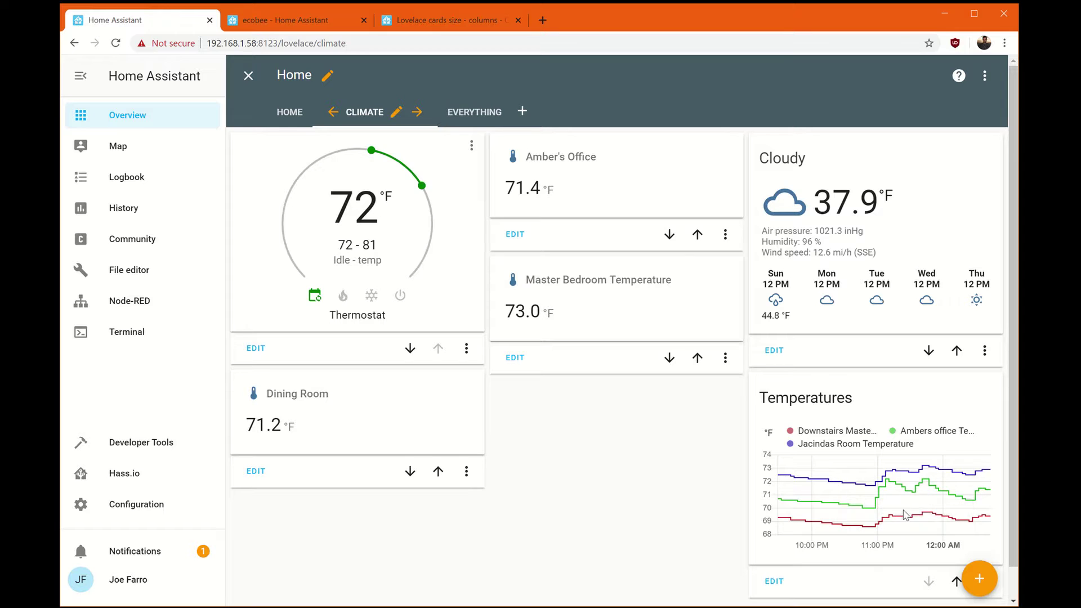
click(979, 579)
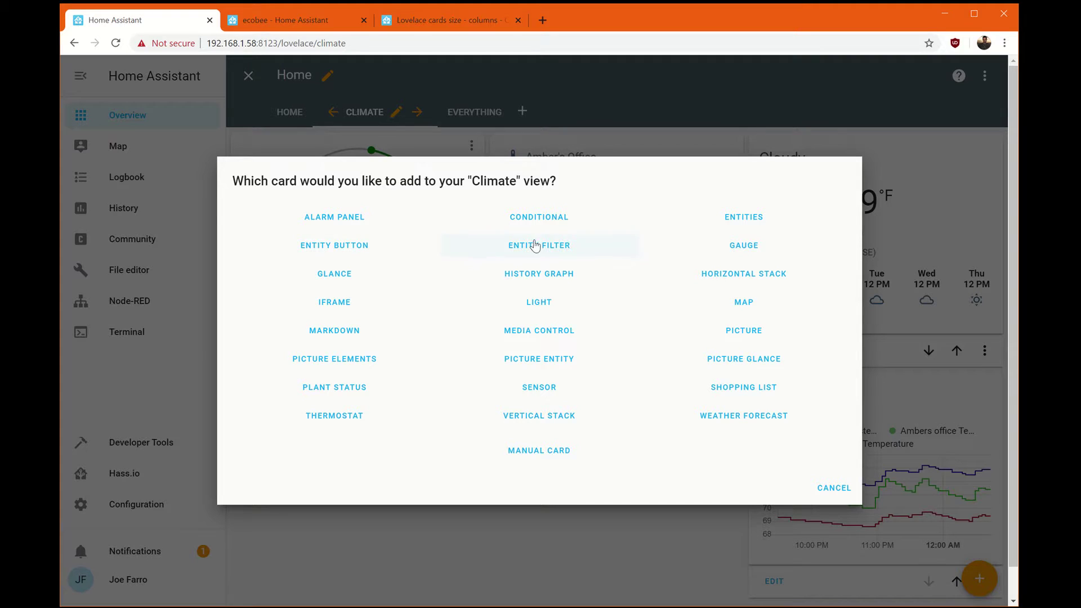
- Create an 'Occupancy' entities card with Ambers office, Downstairs Master and Jacindas Room occupancy sensors
click(741, 220)
click(369, 252)
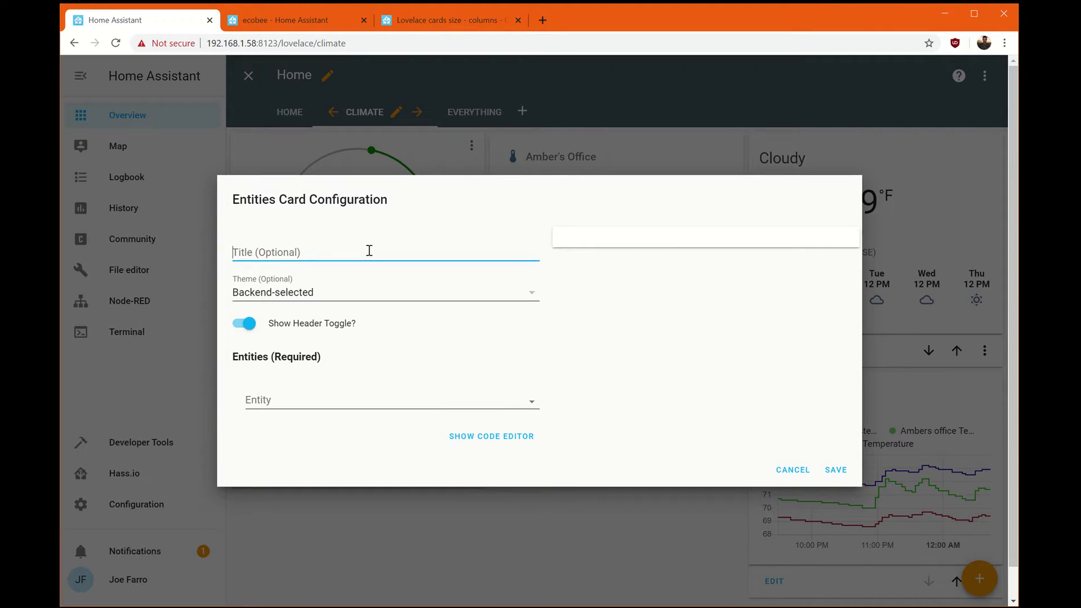
text(Occupancy)
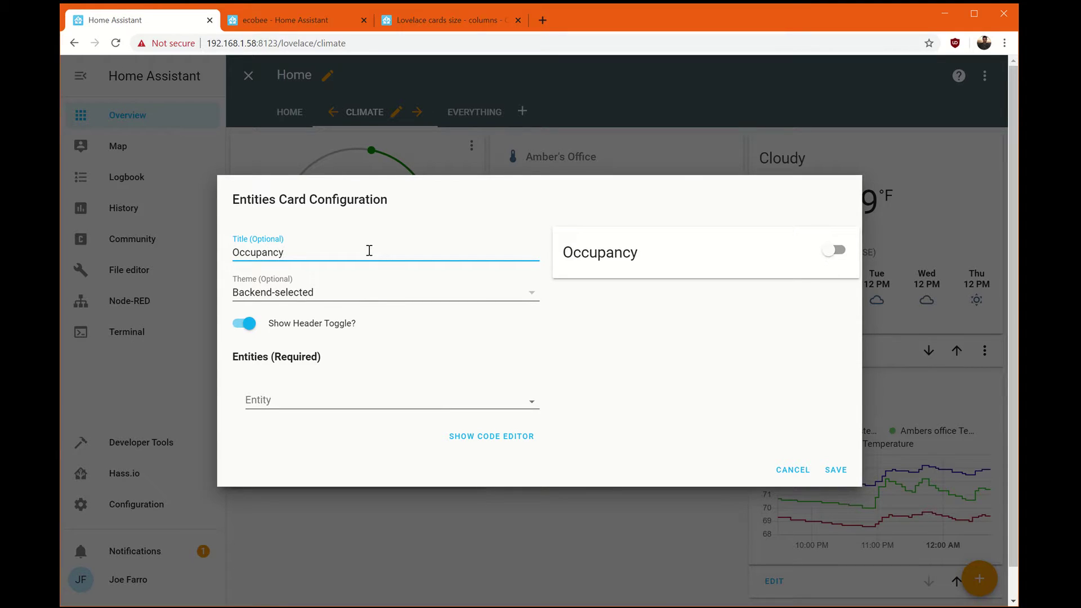
click(419, 401)
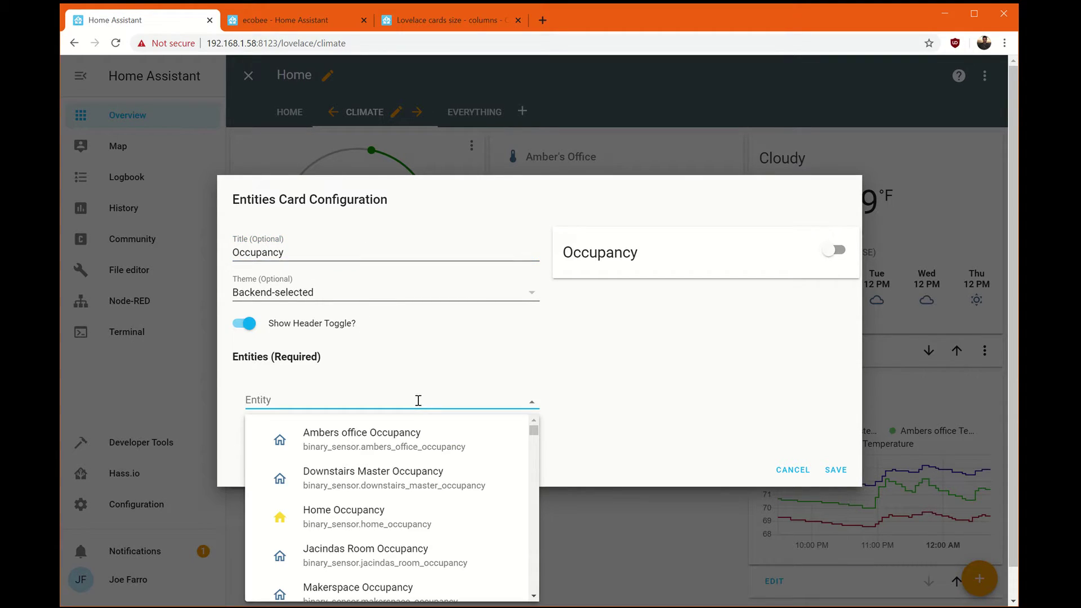
click(415, 436)
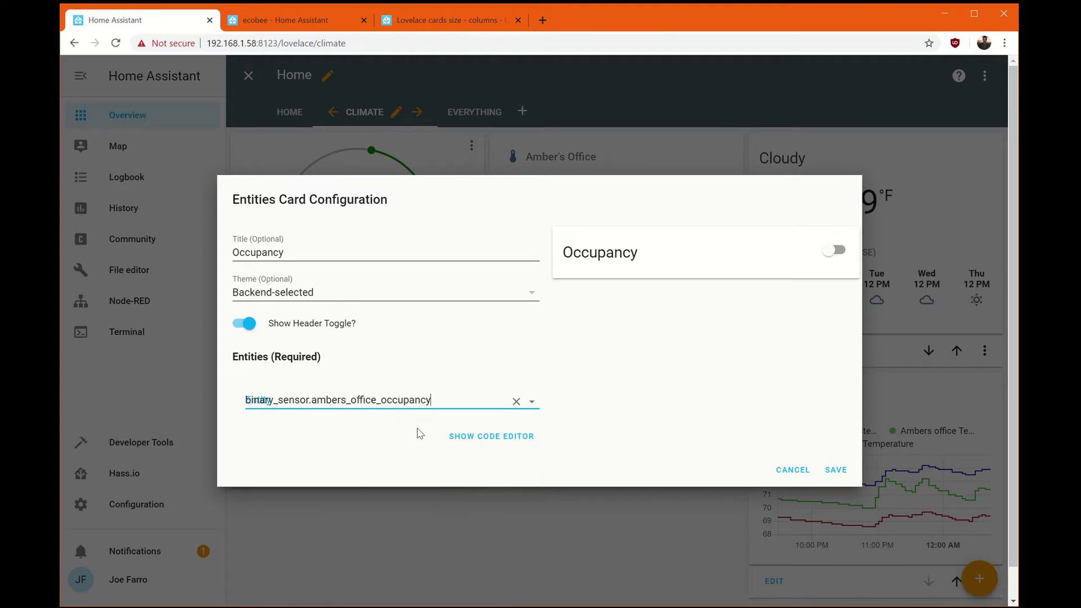
click(384, 417)
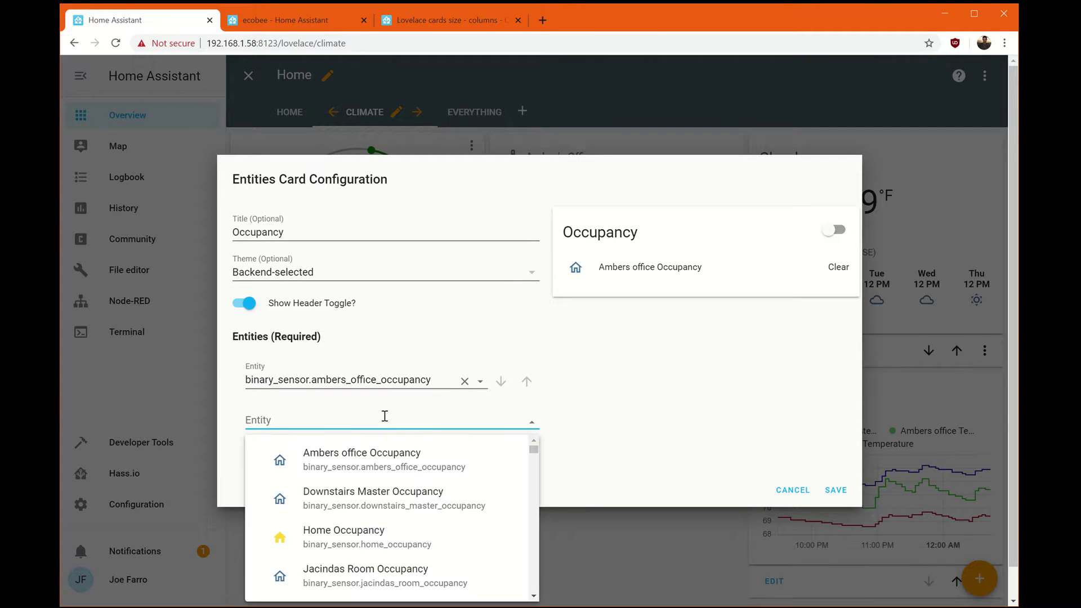
click(398, 499)
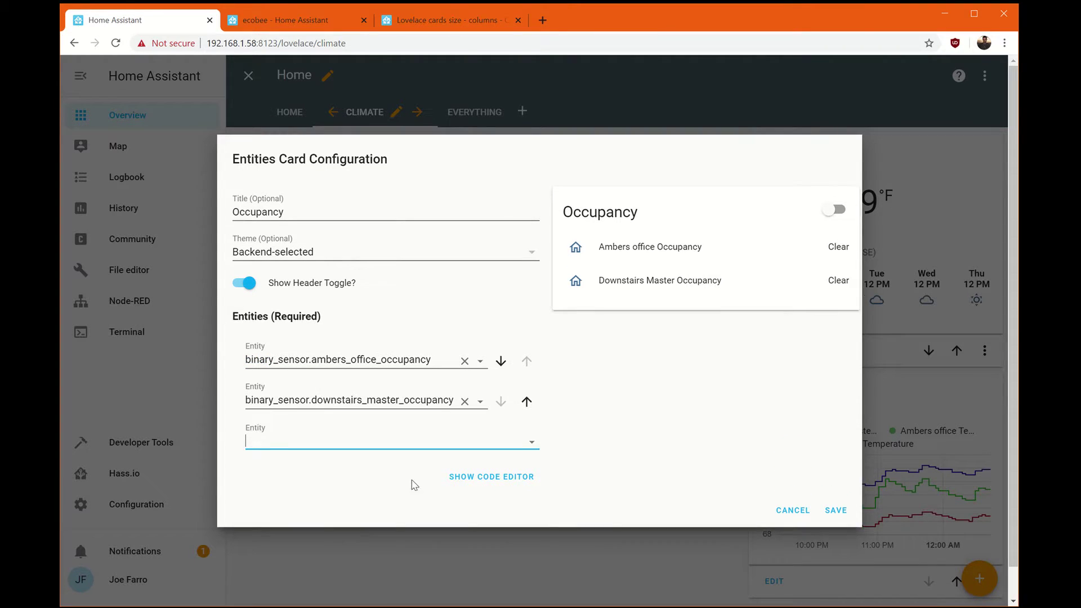
click(382, 443)
text(jacin)
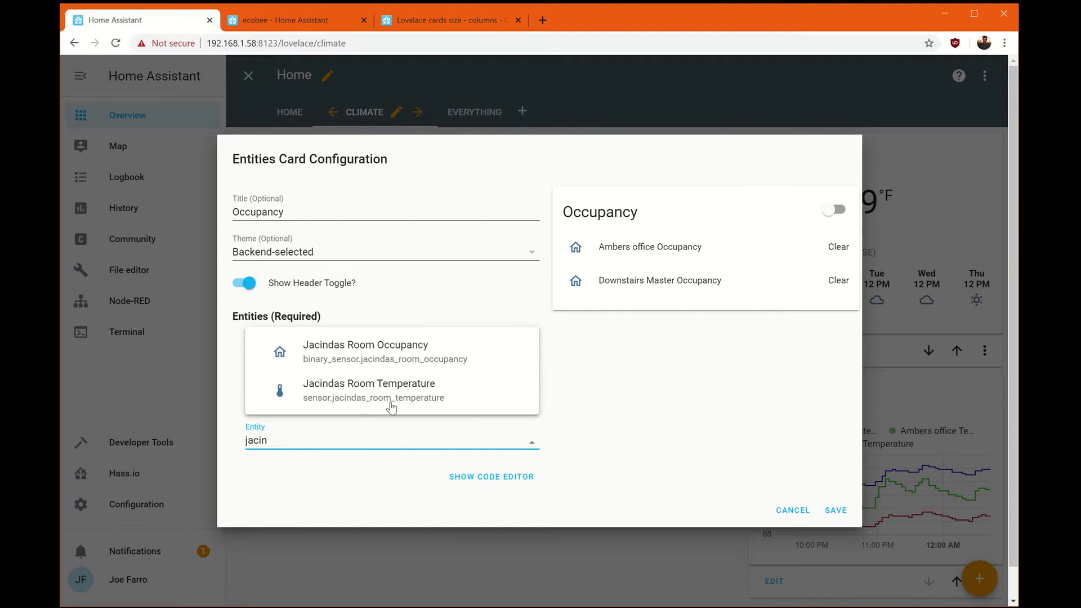
click(403, 360)
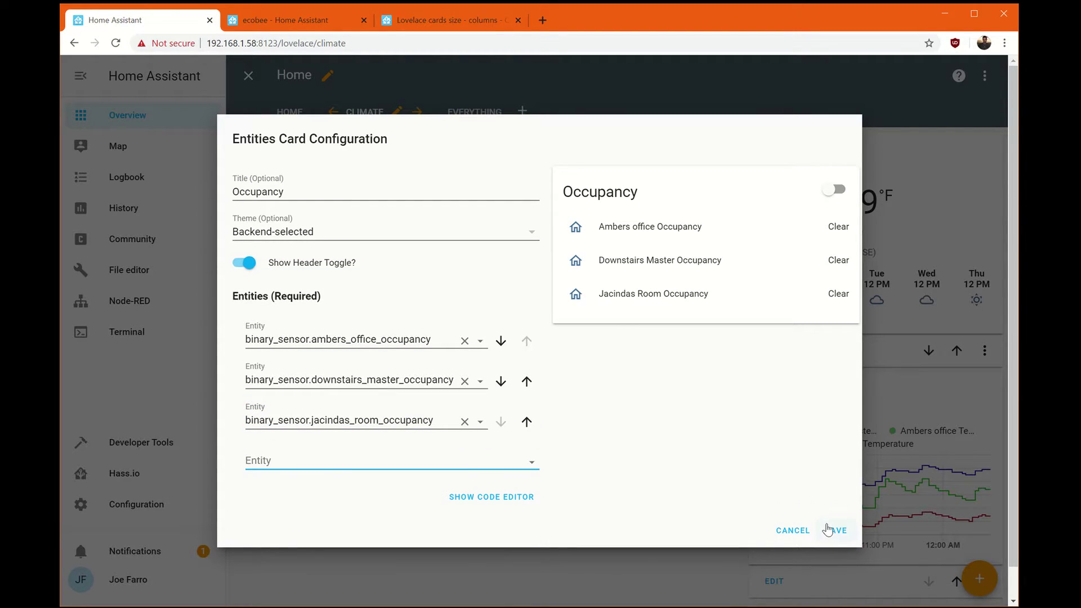
click(830, 529)
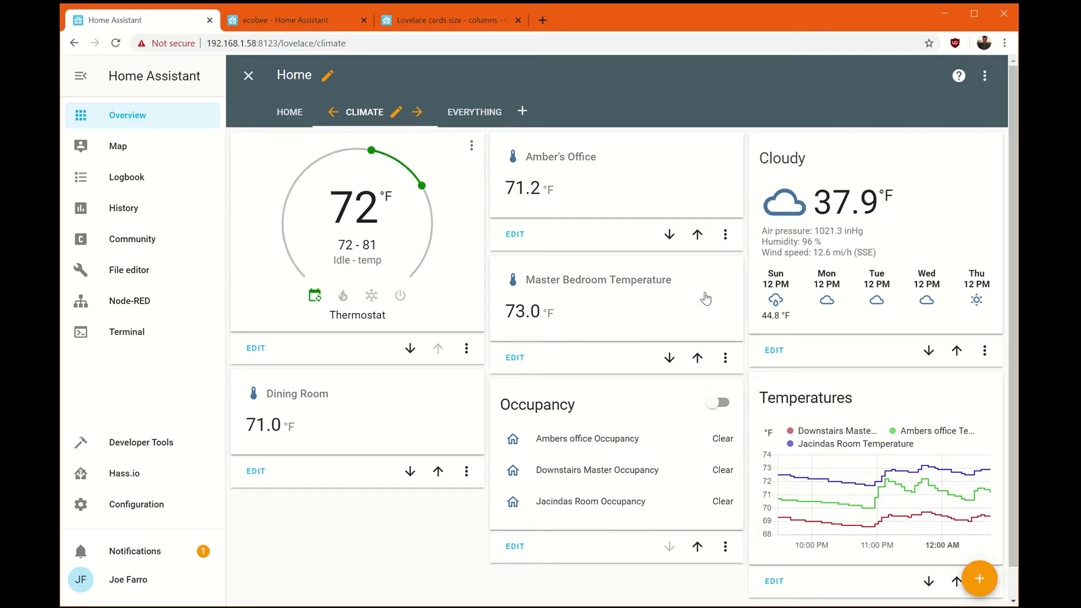
- Add an empty vertical stack card to the Climate view
click(980, 583)
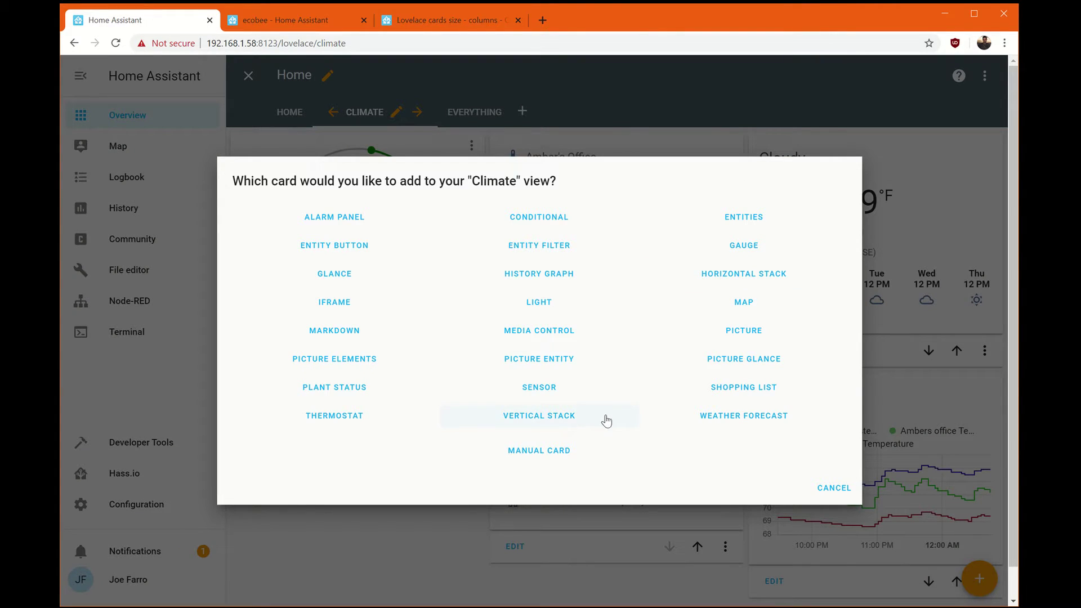
click(568, 422)
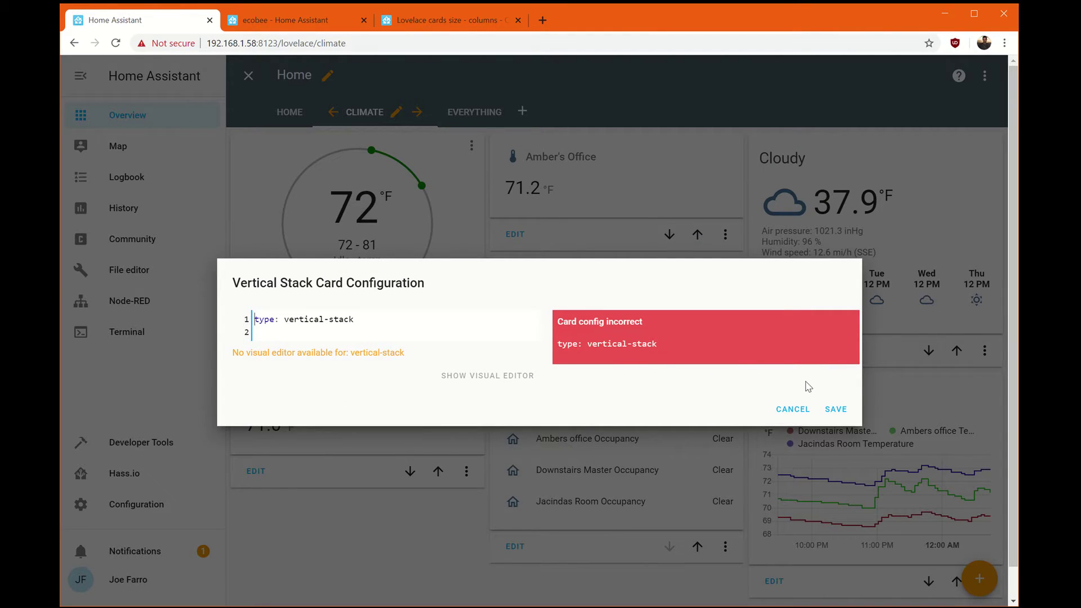
click(832, 410)
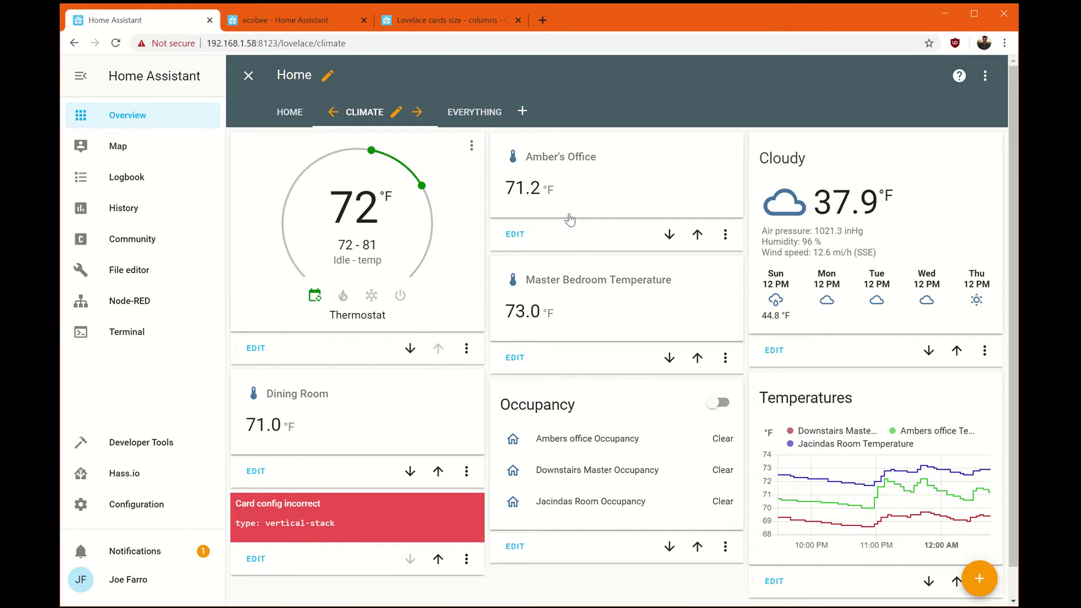
- Copy the Dining Room card's YAML from its code editor
click(254, 476)
click(452, 442)
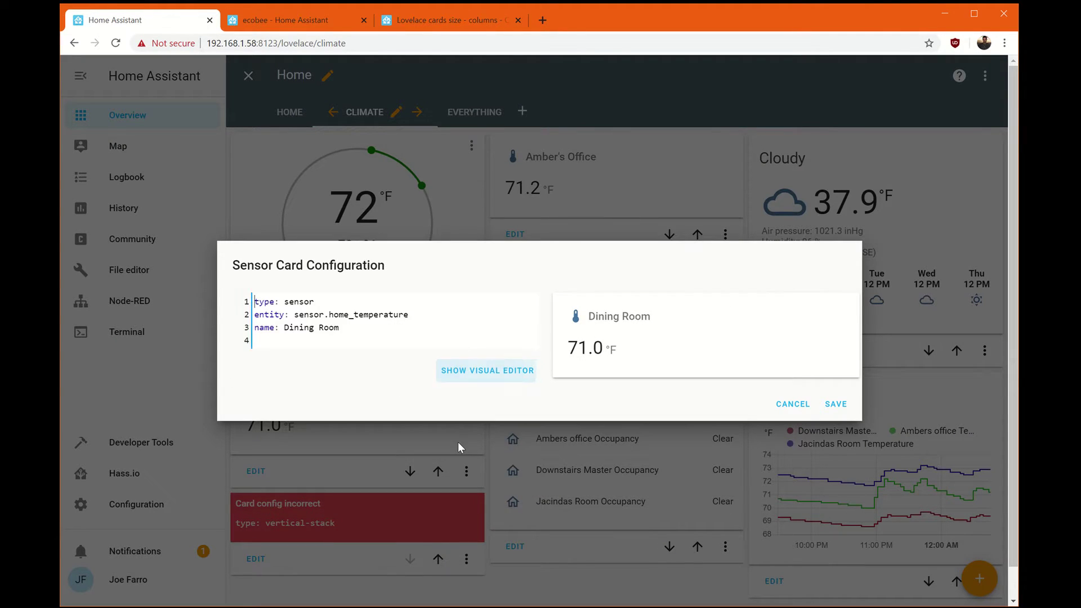
drag(366, 332, 235, 306)
key(ctrl+c)
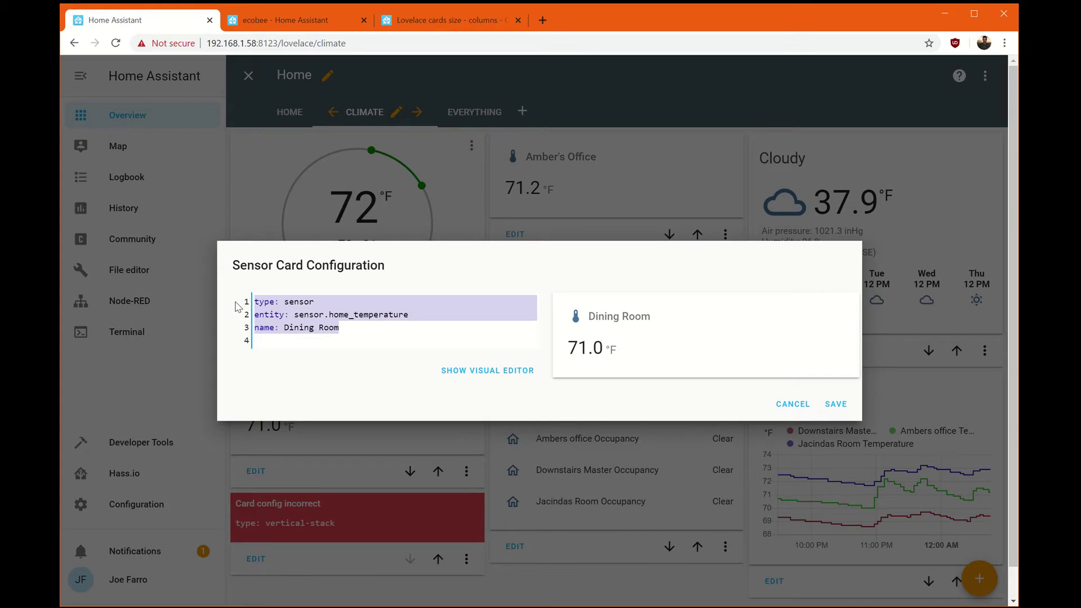
click(835, 403)
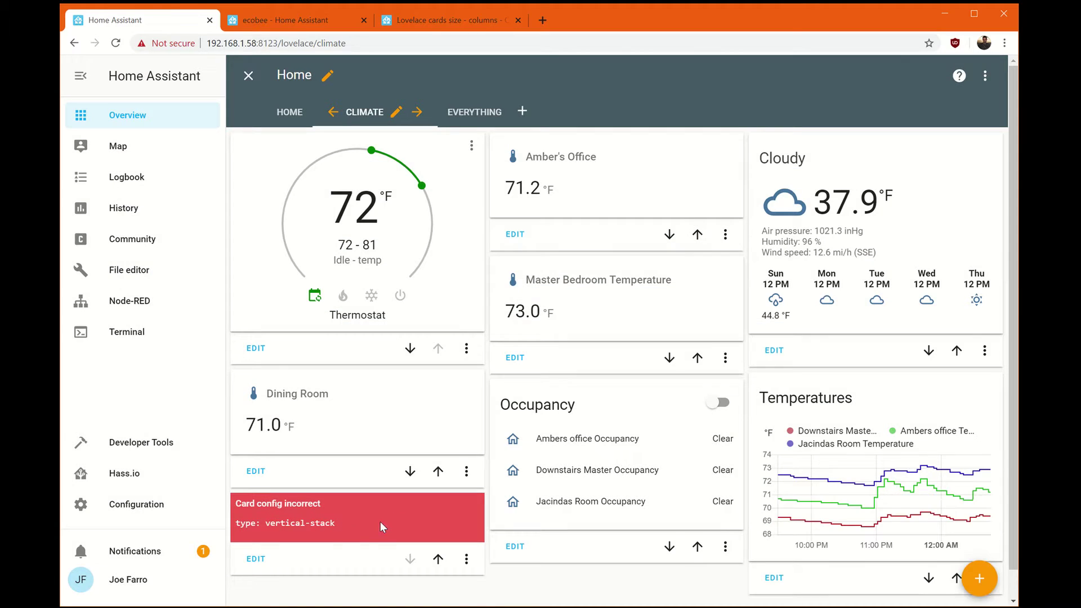
- Paste the Dining Room YAML into the stack as a list item under 'cards:' and save
click(256, 559)
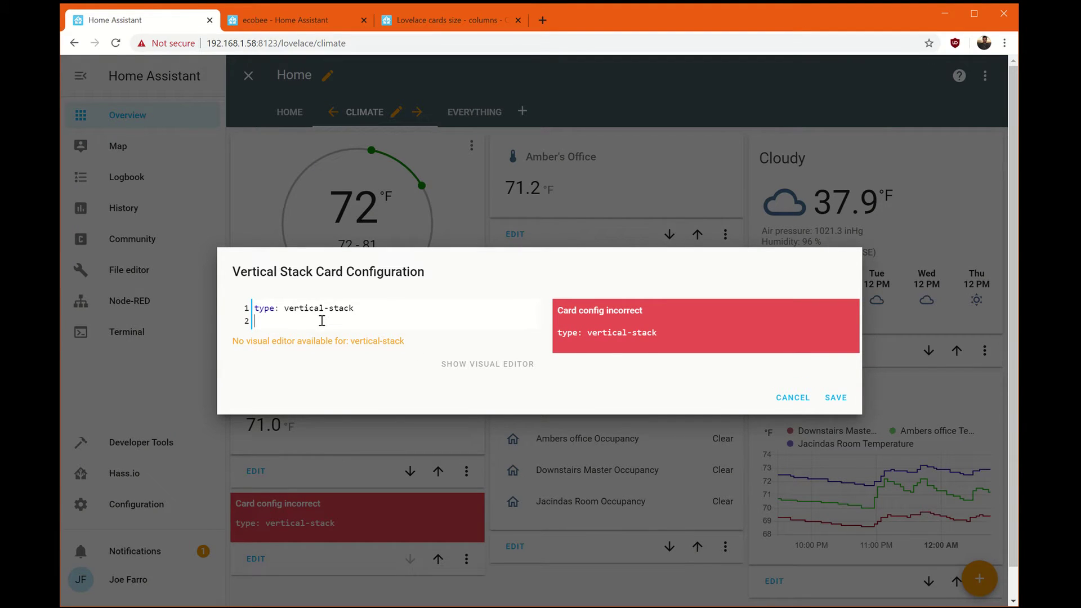
key(ctrl+v)
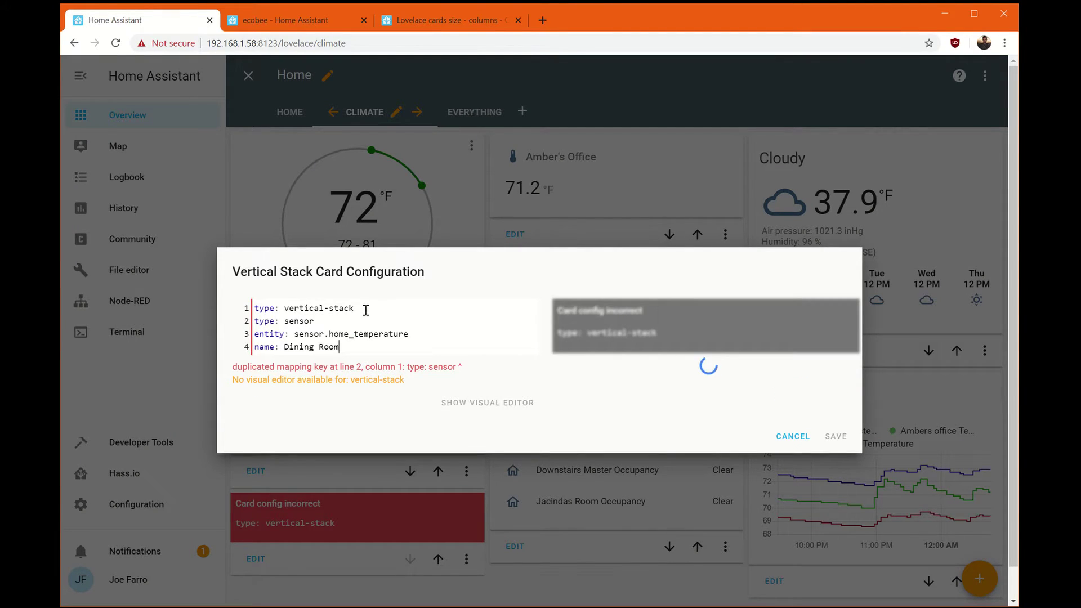
click(255, 321)
text(-)
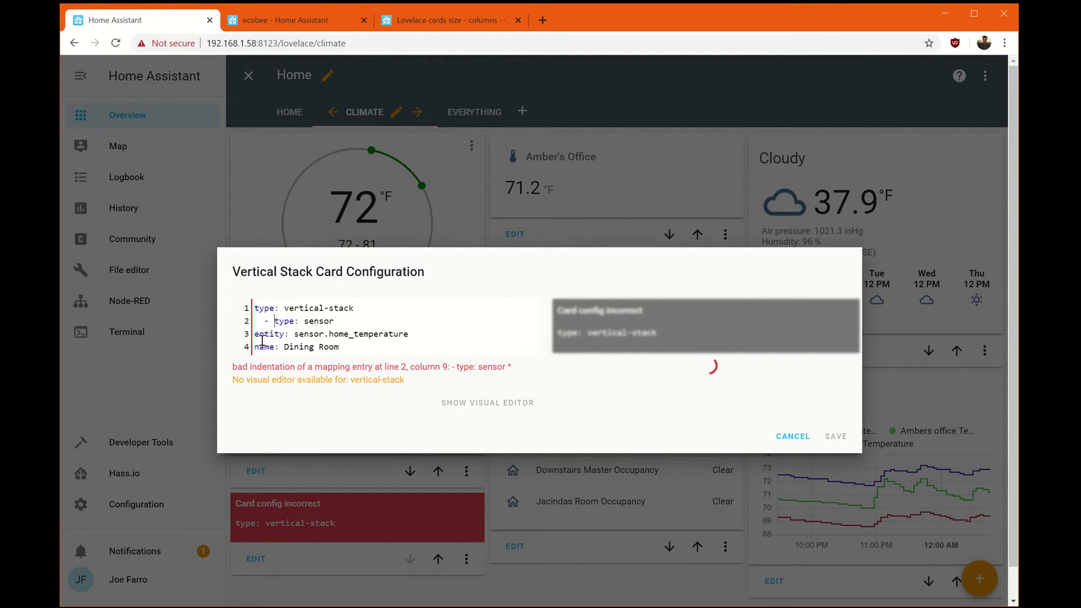
click(362, 308)
key(Return)
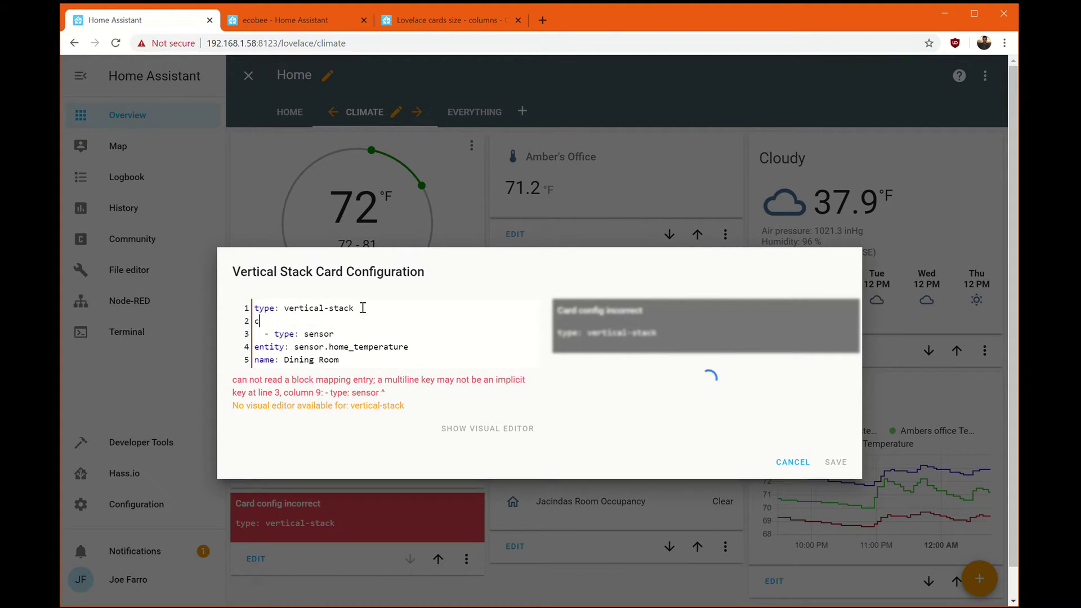
text(cards:)
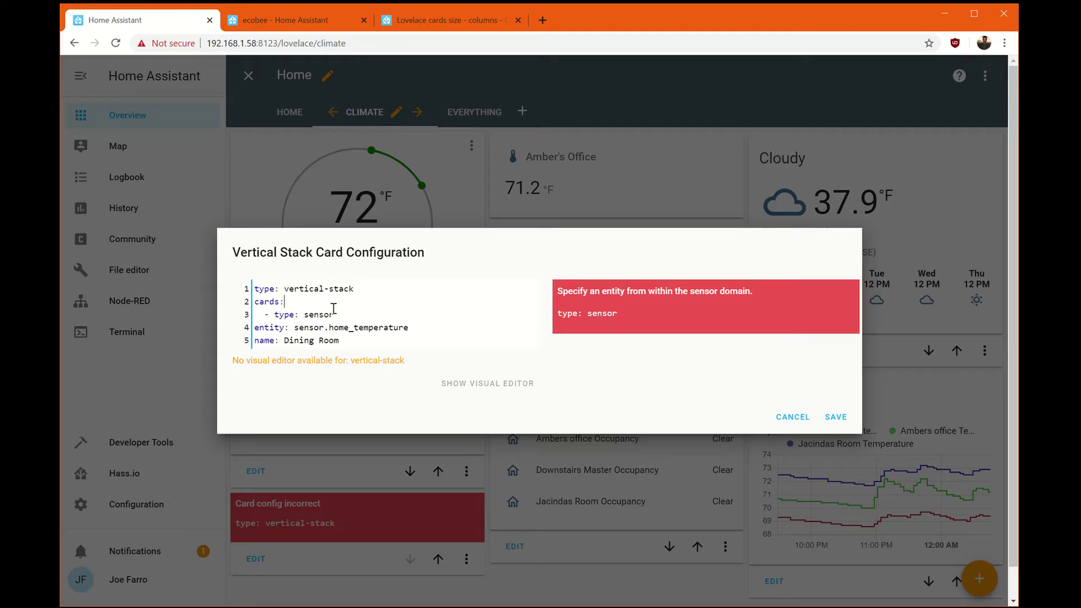
click(256, 328)
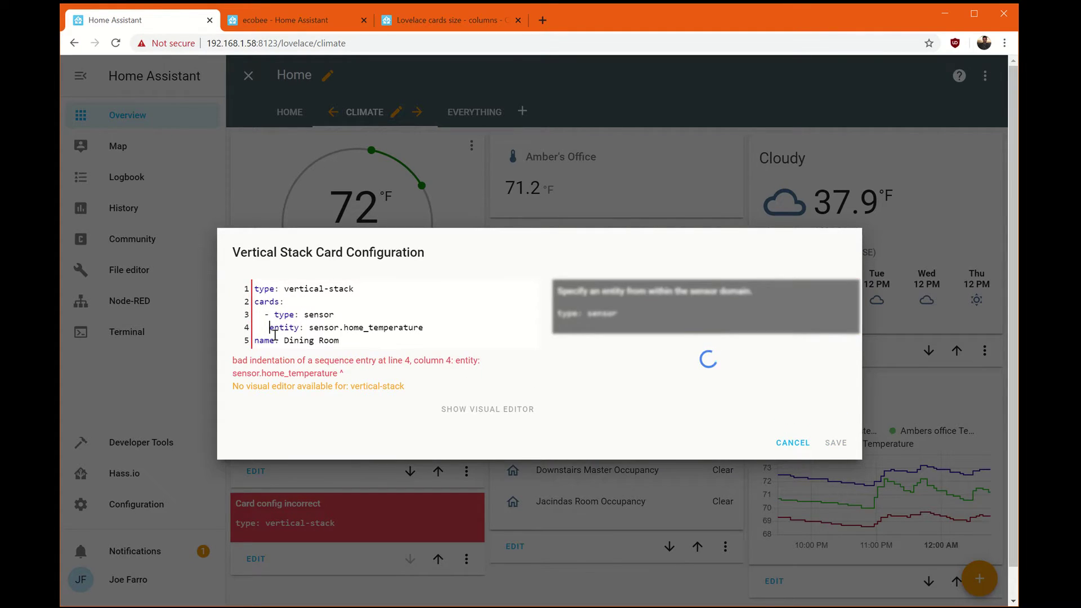
click(256, 340)
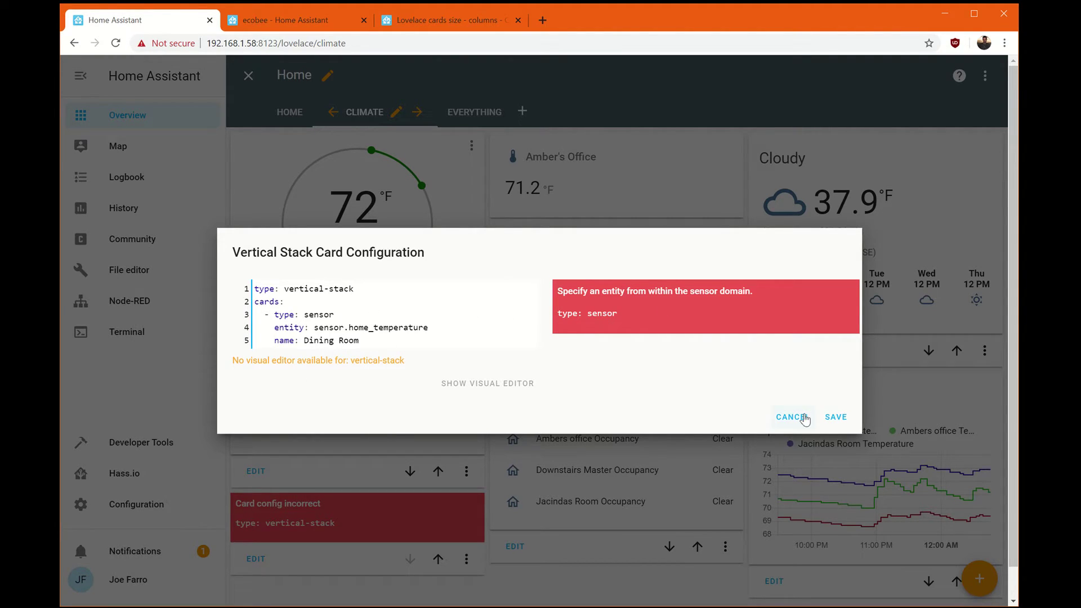
click(835, 417)
scroll(306, 550, down, 1)
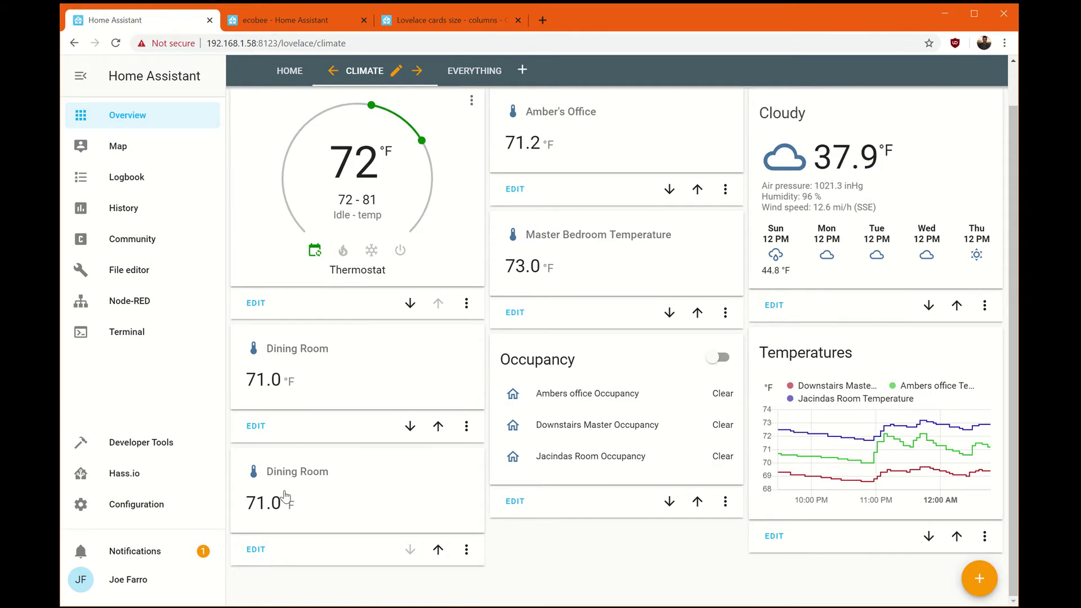
- Move the Amber's Office sensor YAML into the stack below Dining Room, removing the blank line
click(521, 190)
click(491, 442)
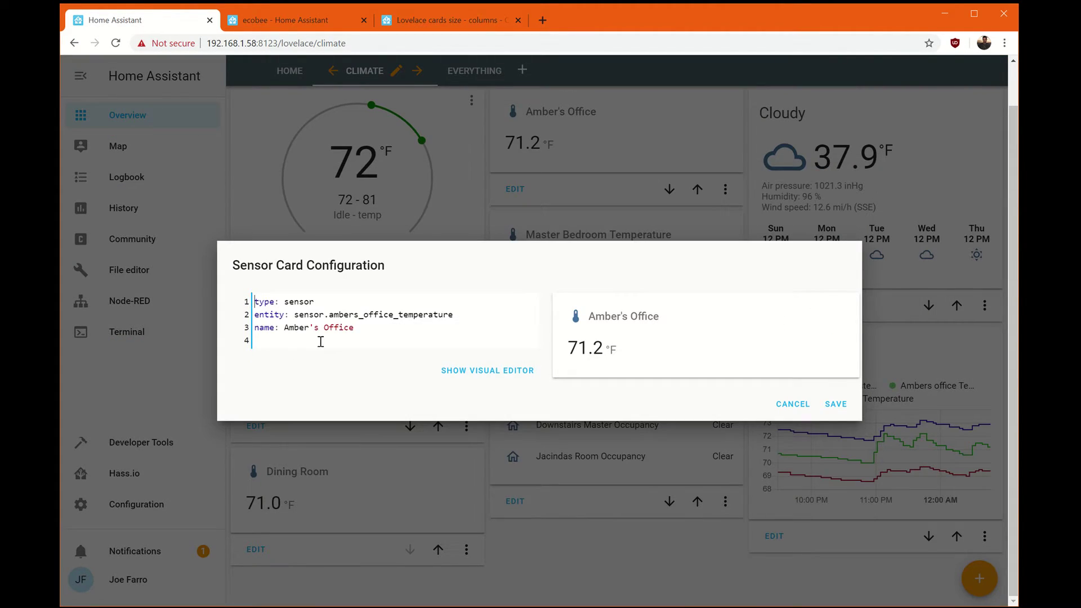
drag(369, 331, 218, 304)
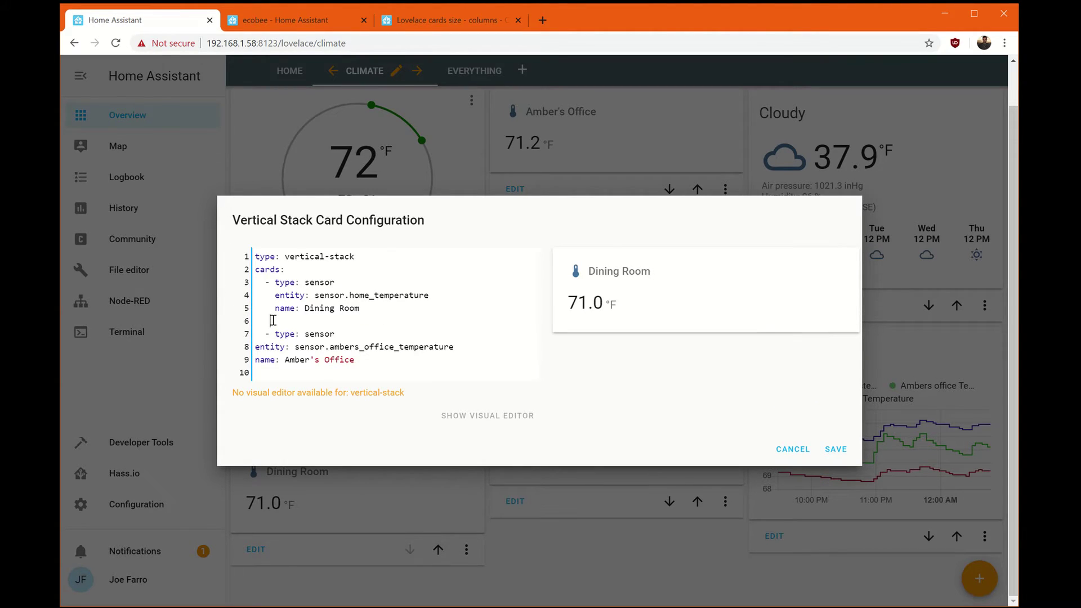
key(BackSpace)
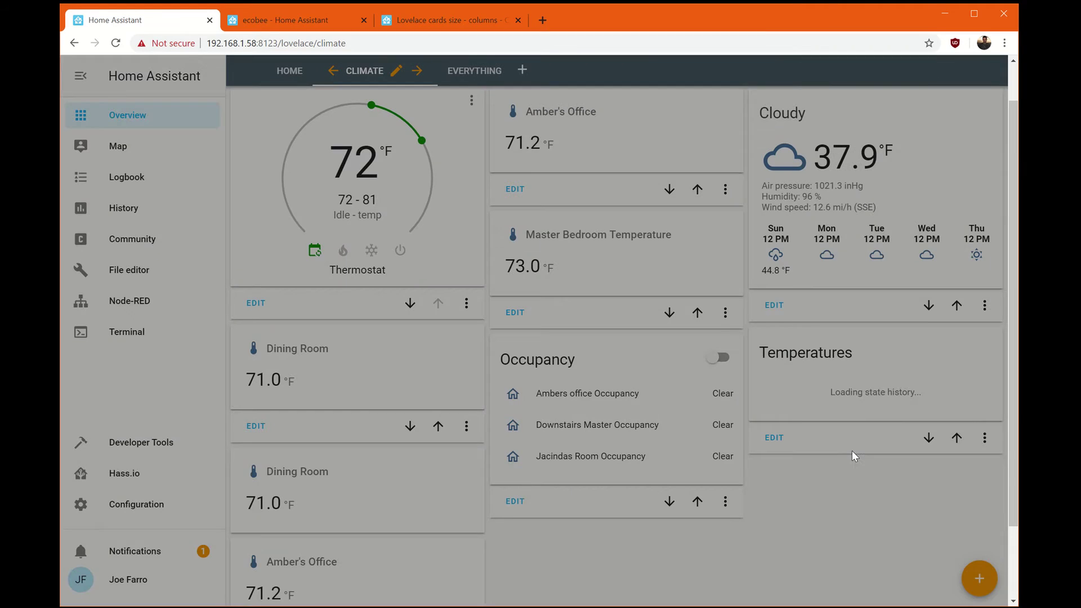
scroll(484, 433, down, 2)
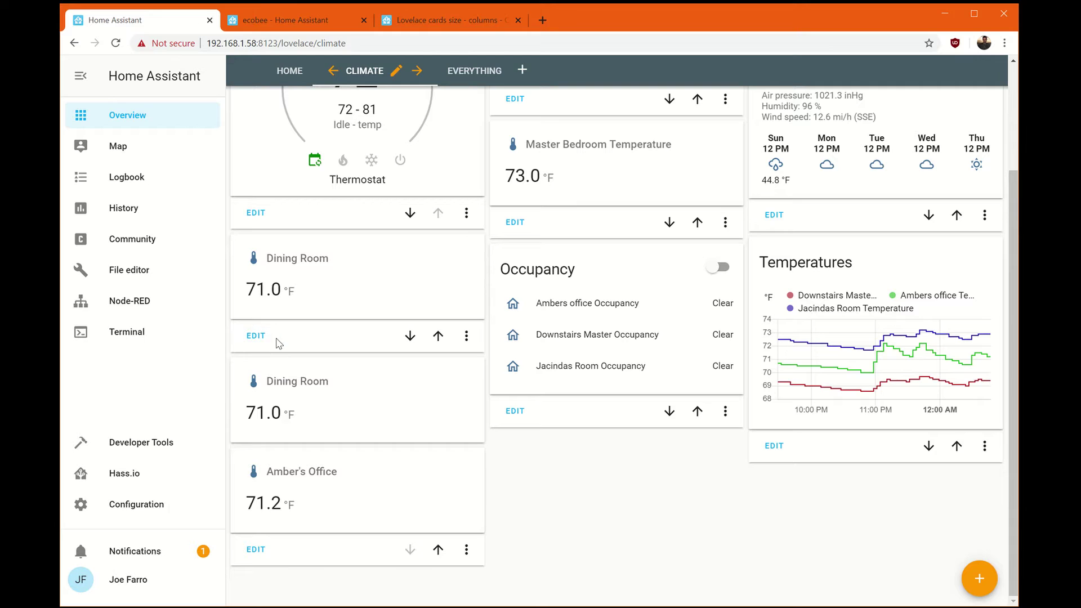
click(256, 337)
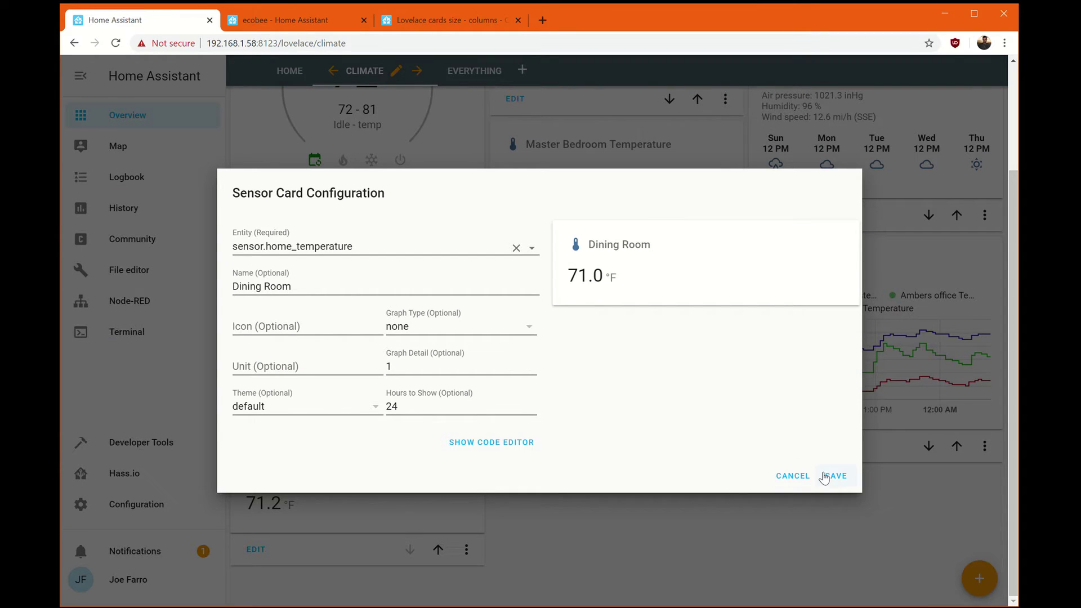
- Delete the standalone Dining Room and Amber's Office cards
click(823, 478)
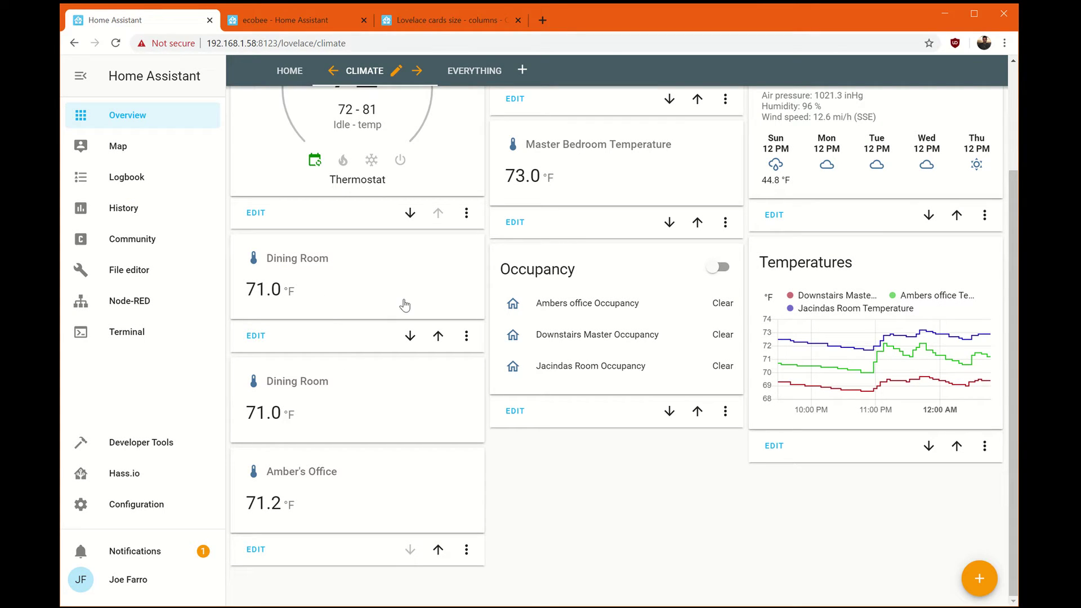
click(466, 335)
click(450, 305)
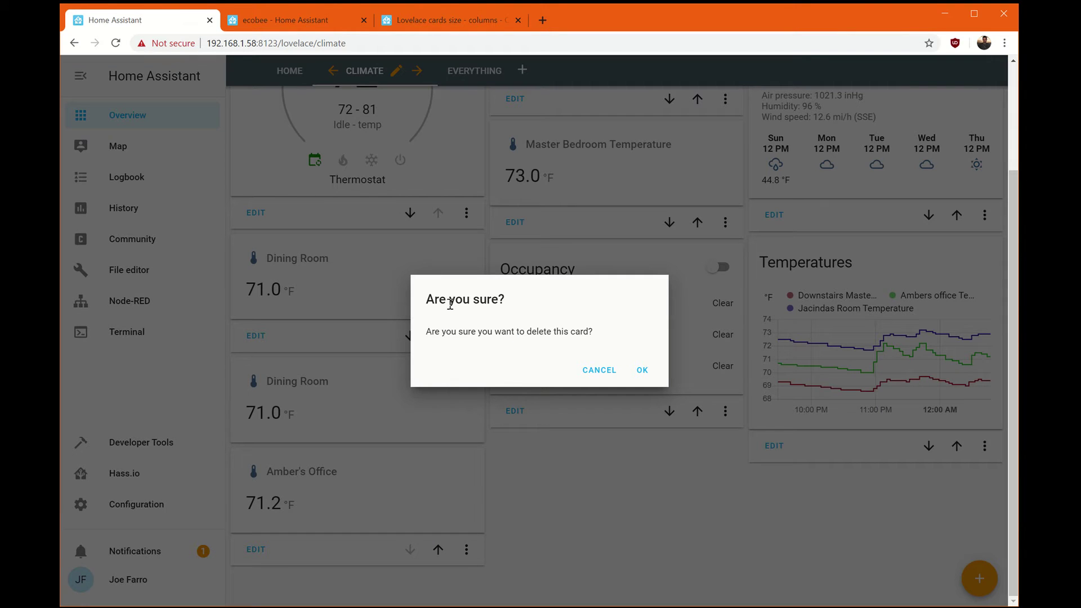
click(642, 369)
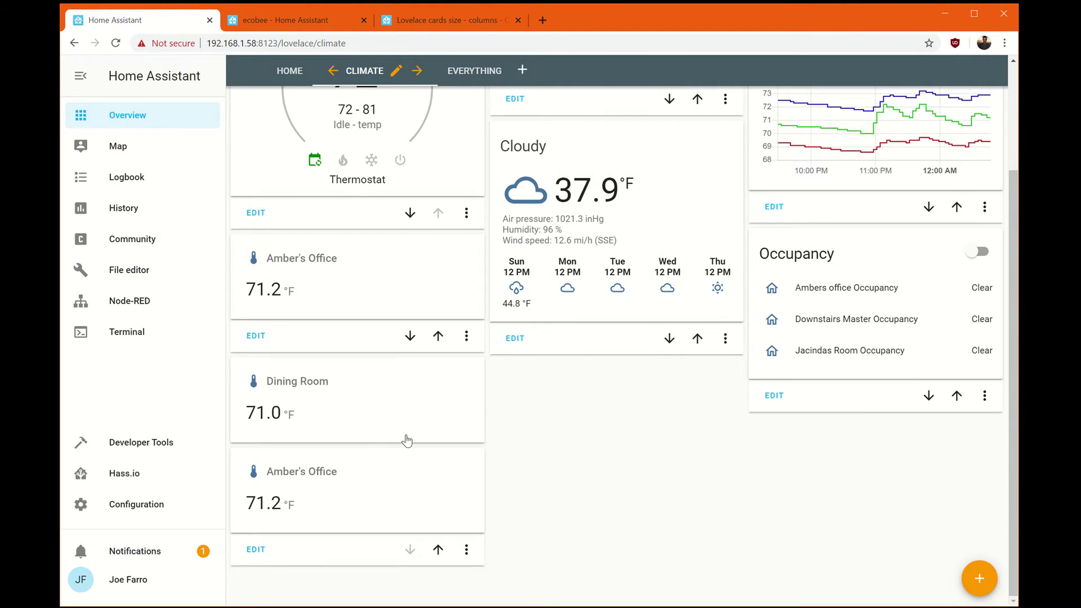
scroll(561, 243, up, 1)
scroll(658, 355, down, 2)
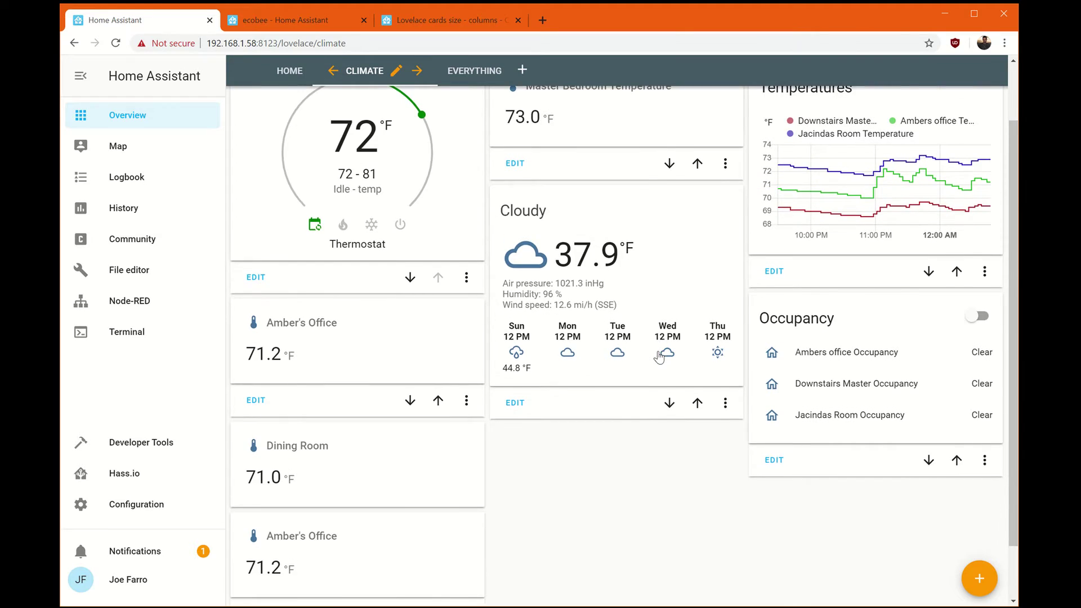
click(466, 336)
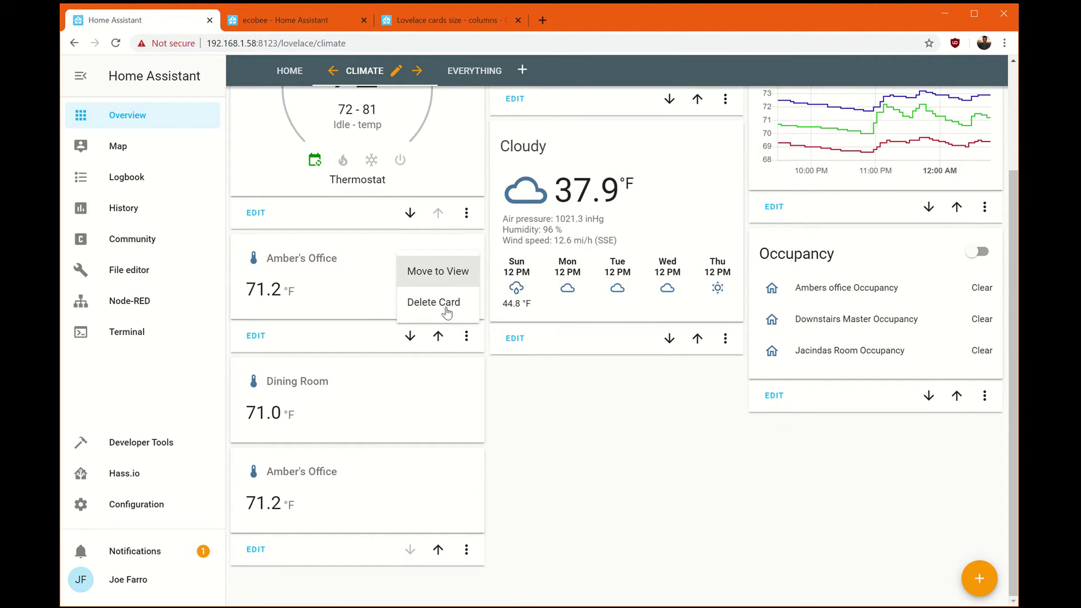
click(449, 304)
click(643, 370)
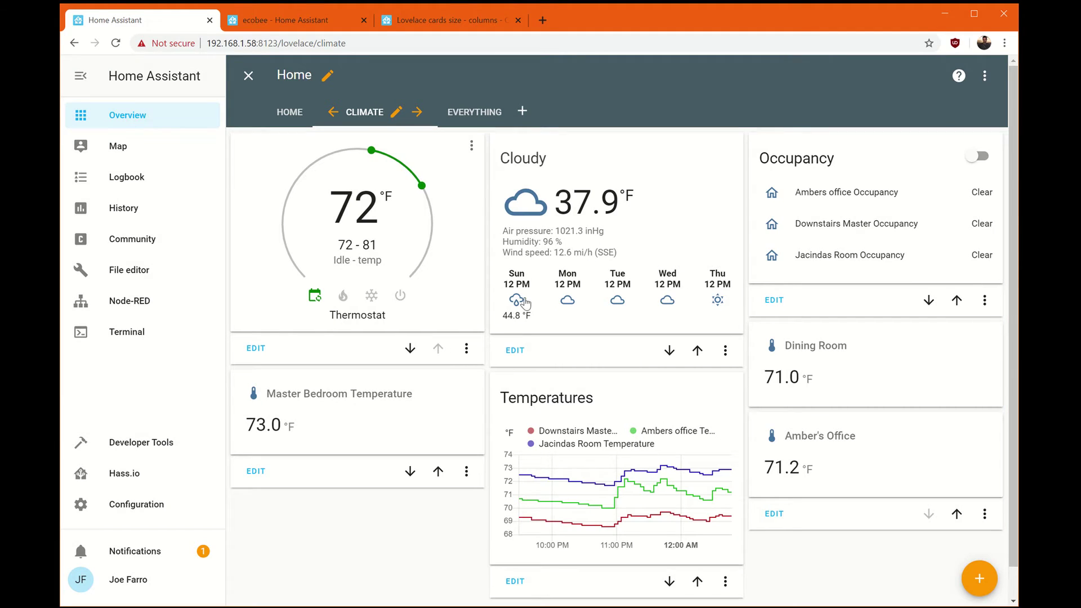
scroll(425, 378, down, 1)
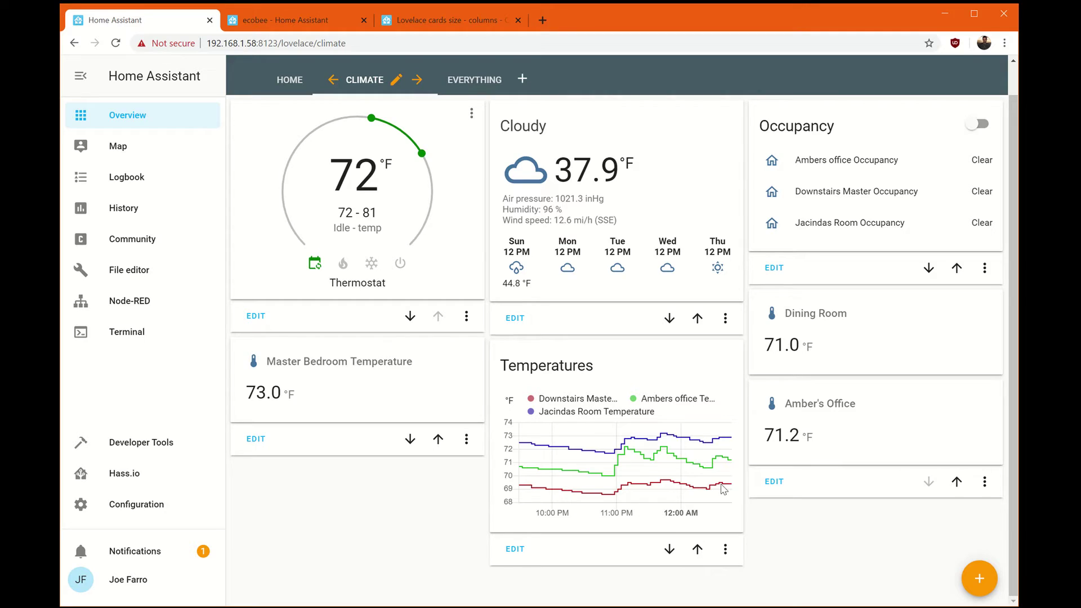
- Copy the Master Bedroom Temperature YAML into the stack, fix its indentation, and save
click(255, 439)
click(492, 442)
key(ctrl+a)
key(ctrl+c)
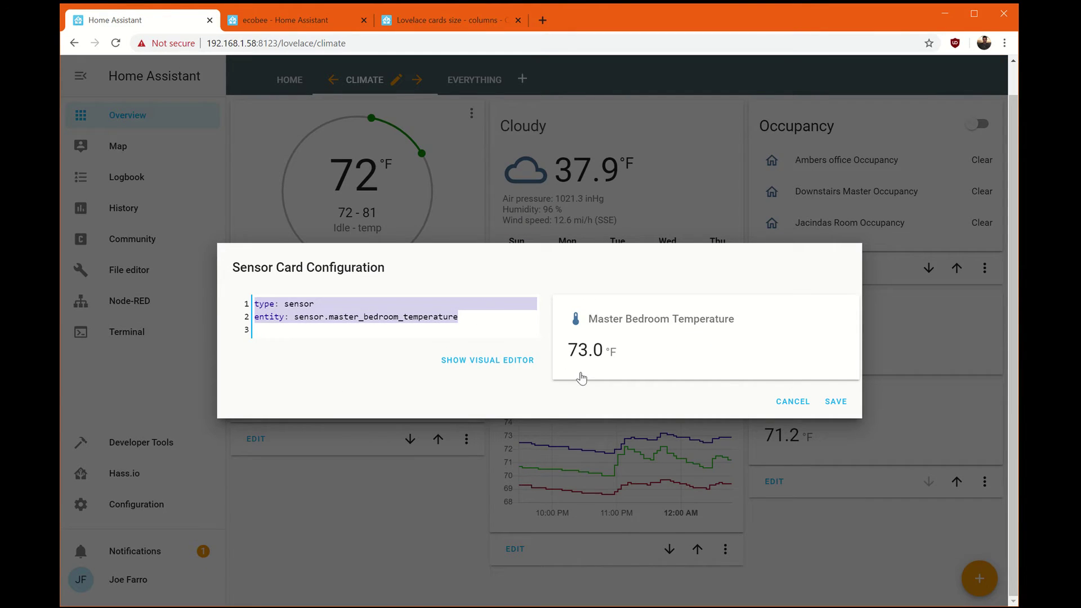
click(789, 401)
click(774, 481)
key(ctrl+v)
key(BackSpace)
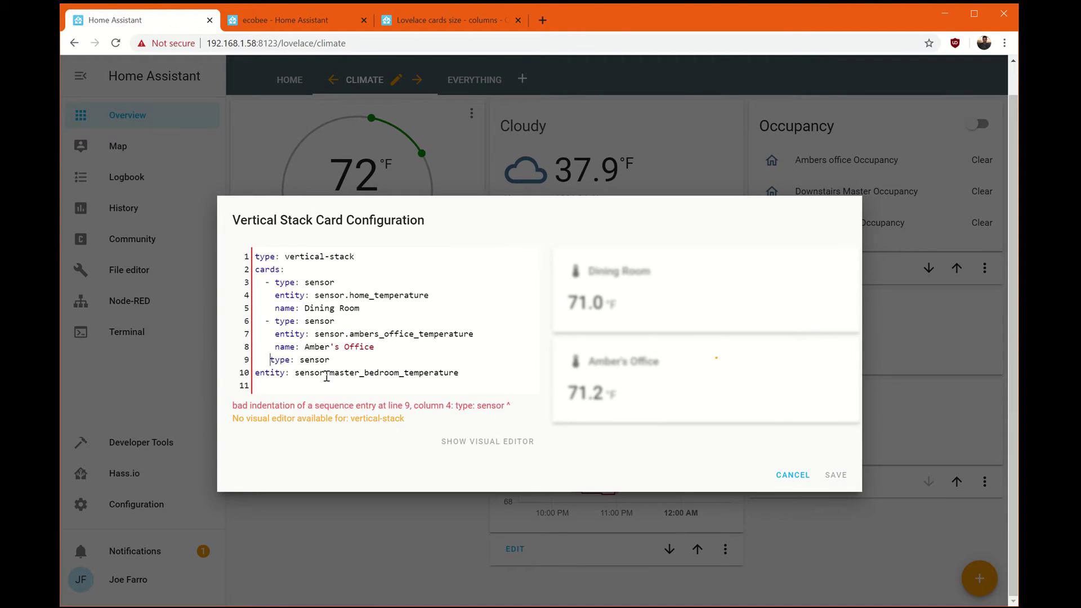
key(space)
key(space)
click(835, 456)
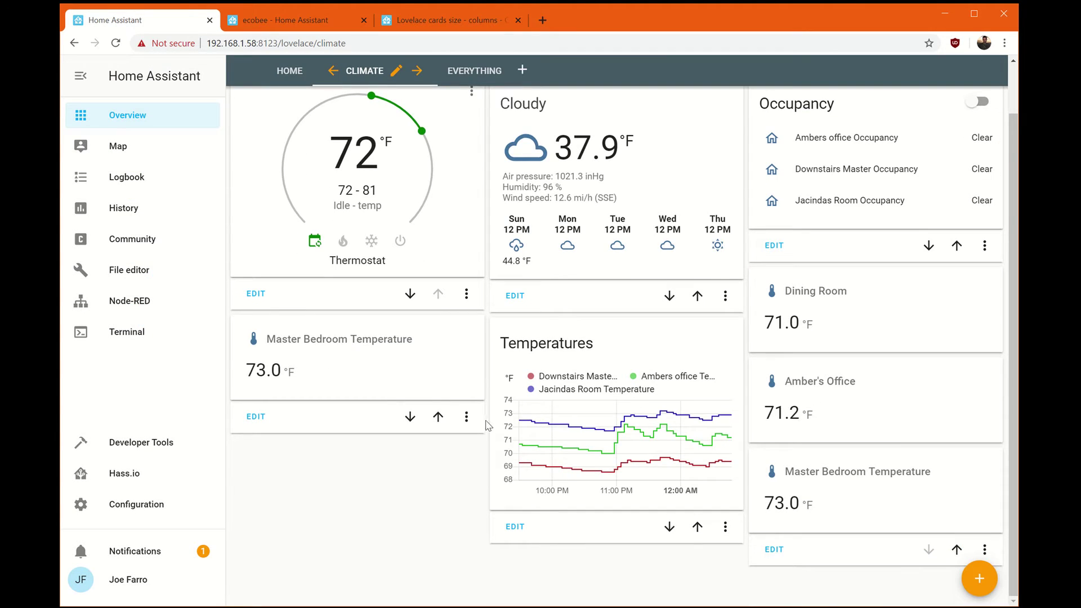
- Delete the standalone Master Bedroom Temperature card
click(466, 418)
click(440, 478)
click(639, 367)
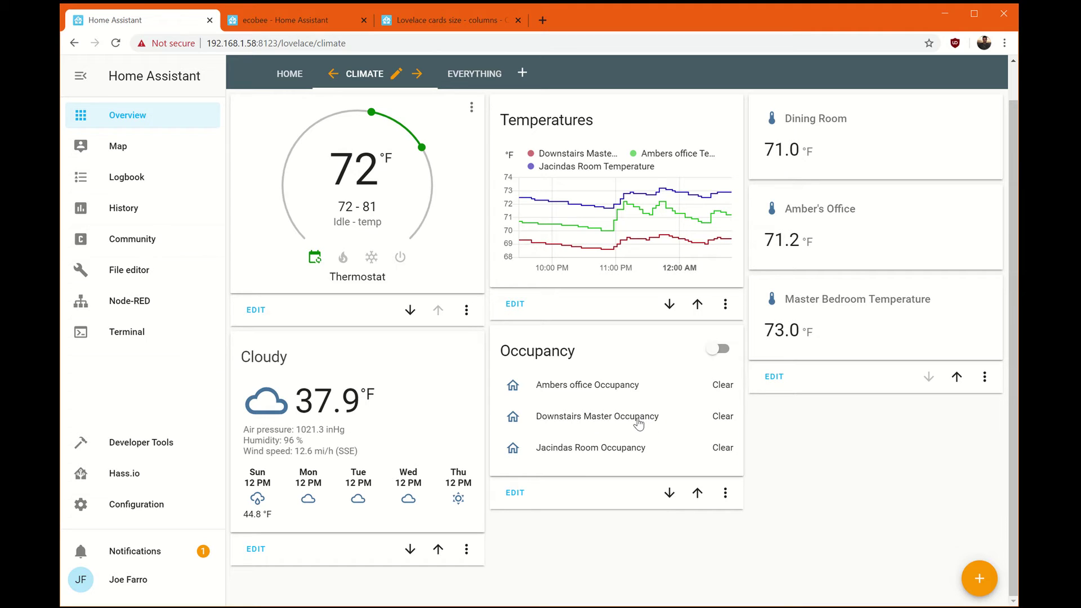
- Start adding a new card to the Climate view
click(979, 578)
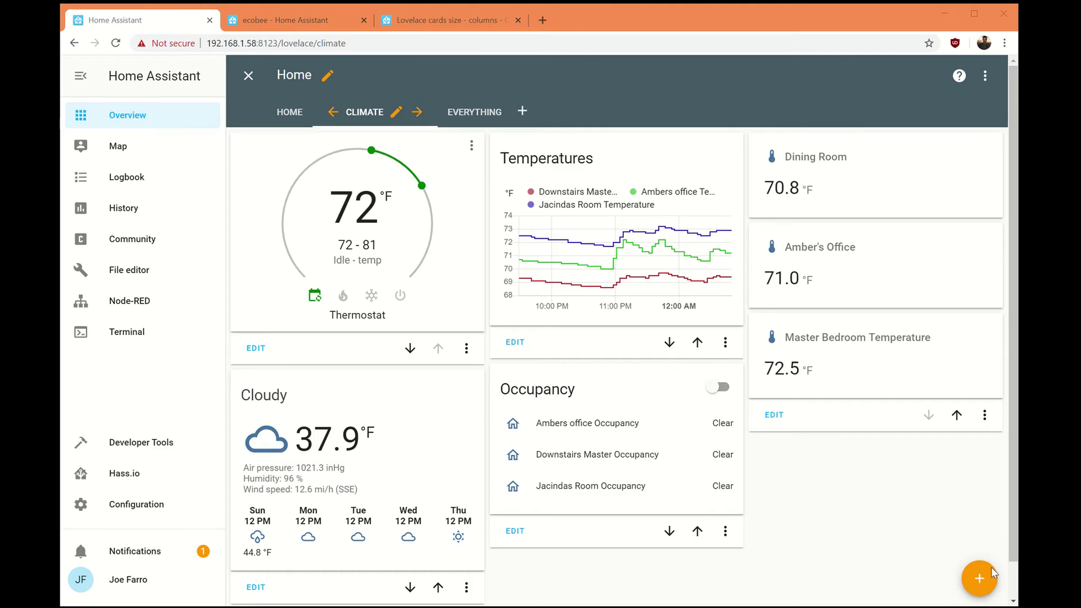
- Add a Home Humidity glance card and move it to the top of the third column
click(988, 569)
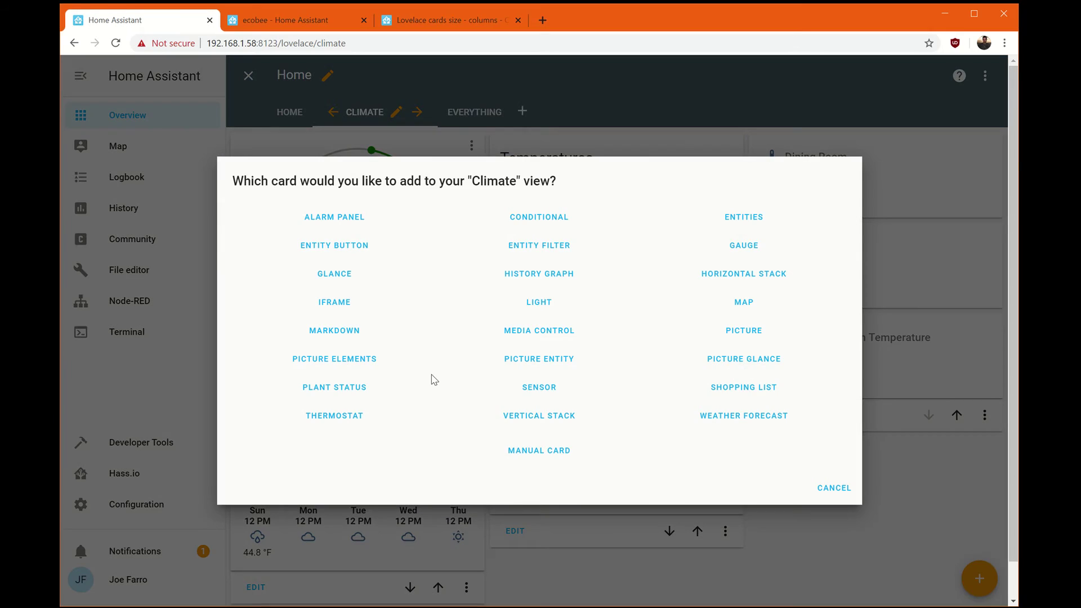
click(318, 284)
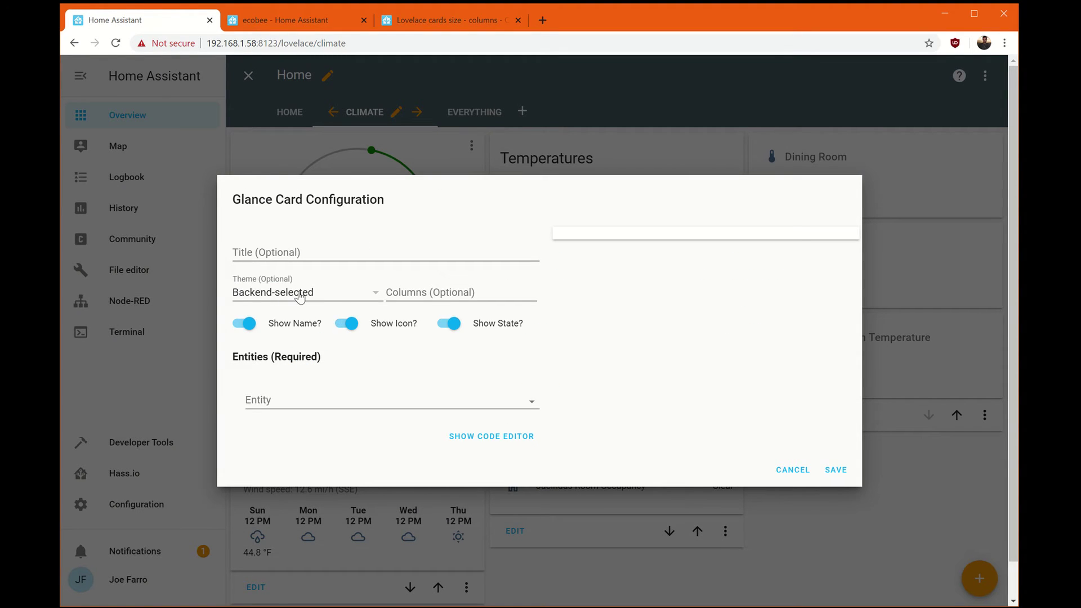
click(302, 251)
click(304, 401)
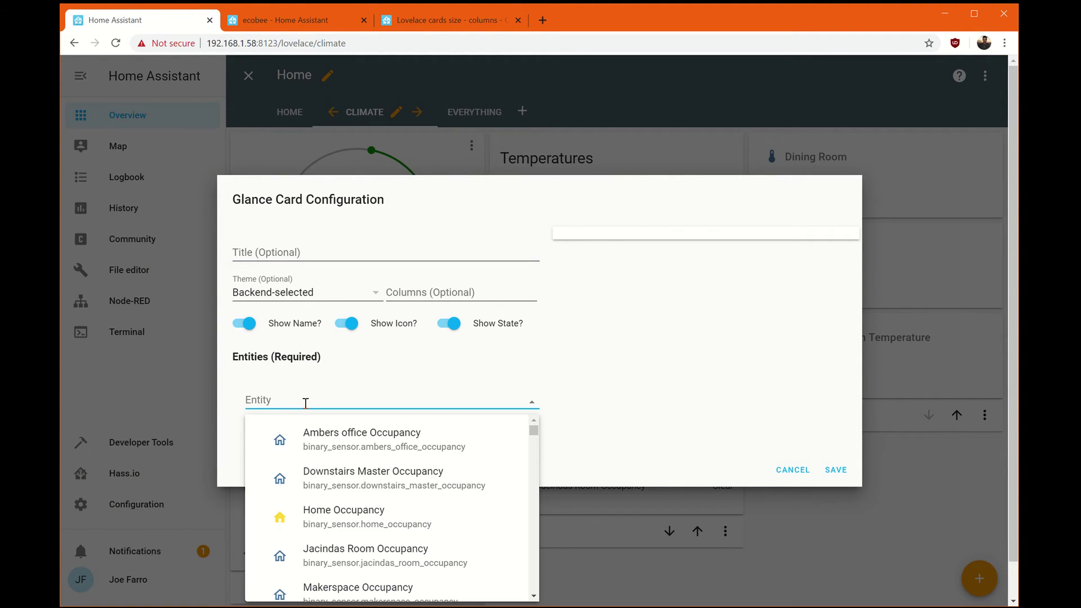
text(Humi)
click(353, 449)
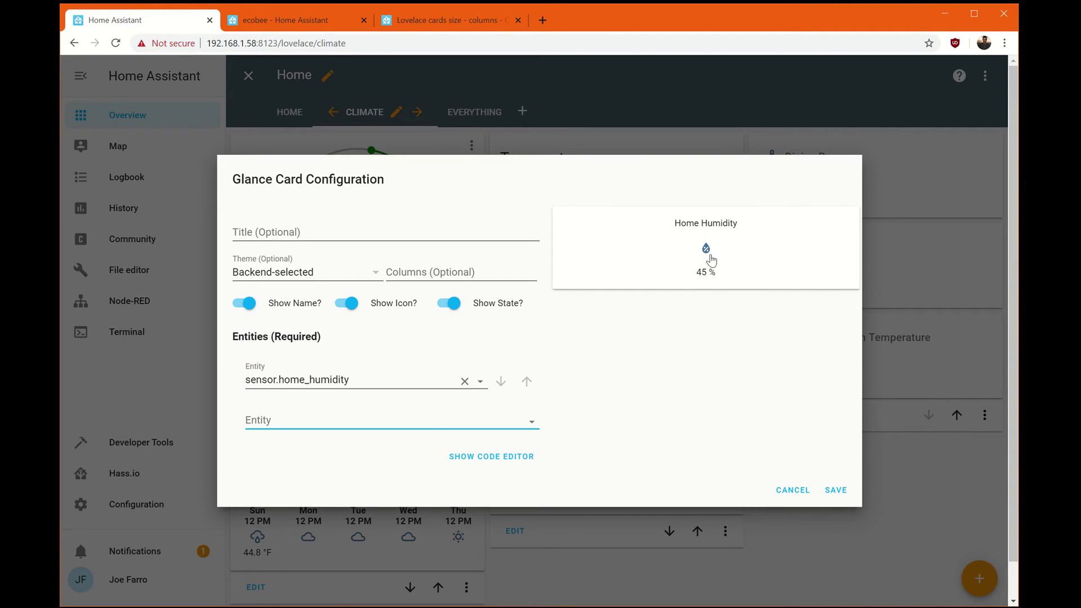
click(351, 303)
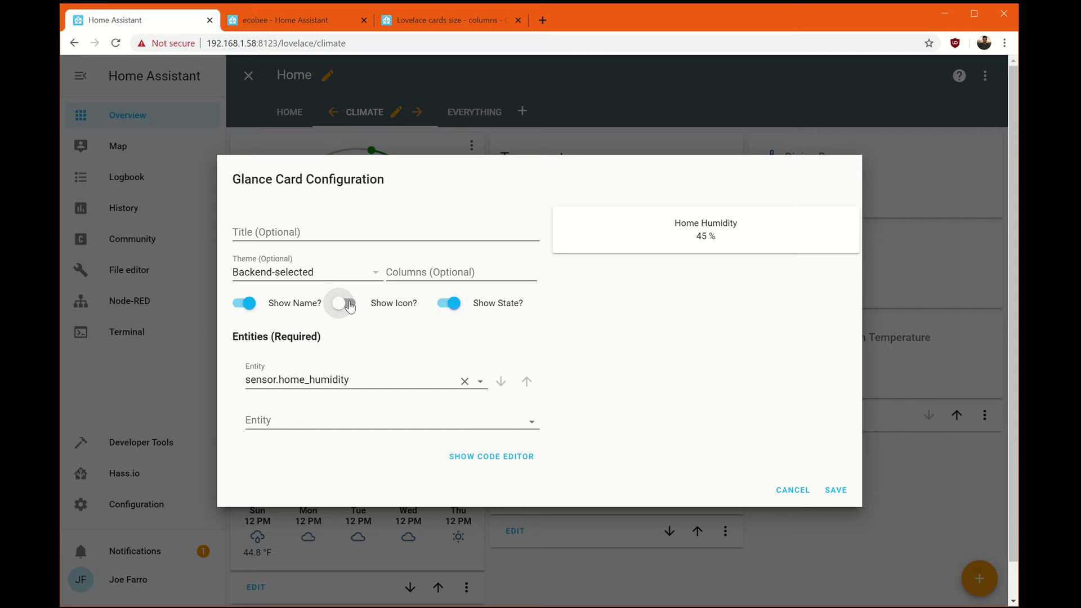
click(350, 303)
click(833, 489)
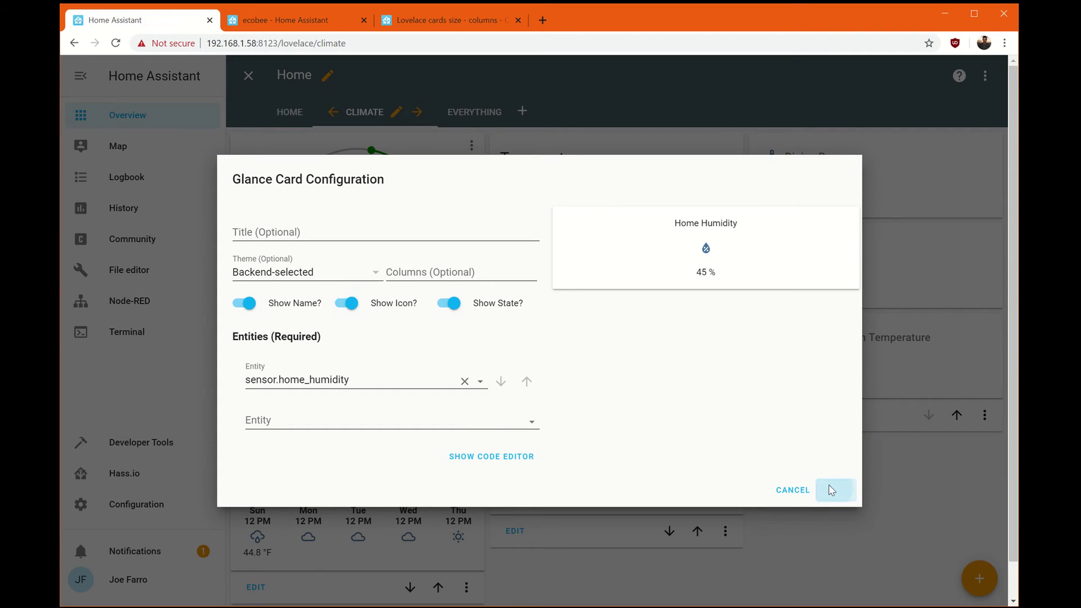
scroll(431, 524, down, 3)
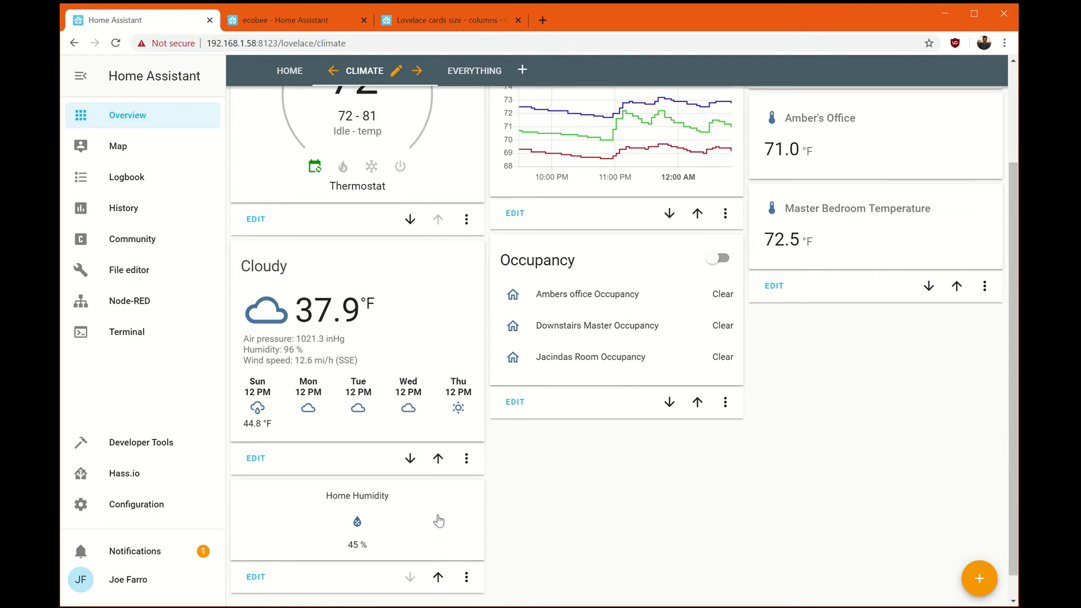
click(438, 577)
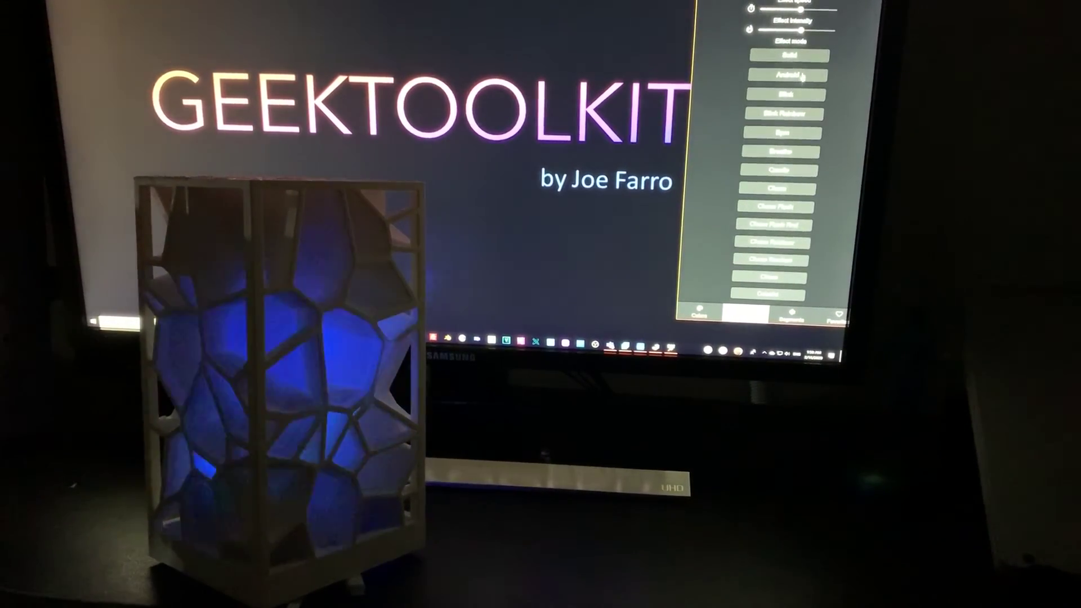
- Set the lamp to the Solid effect and change its colour to red
click(786, 54)
click(703, 311)
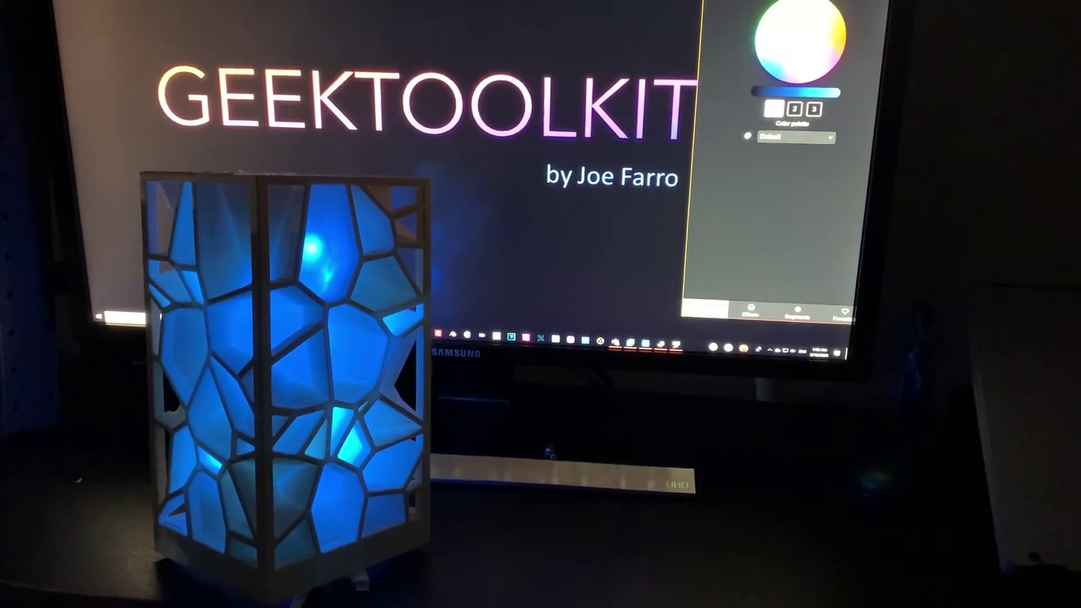
click(836, 54)
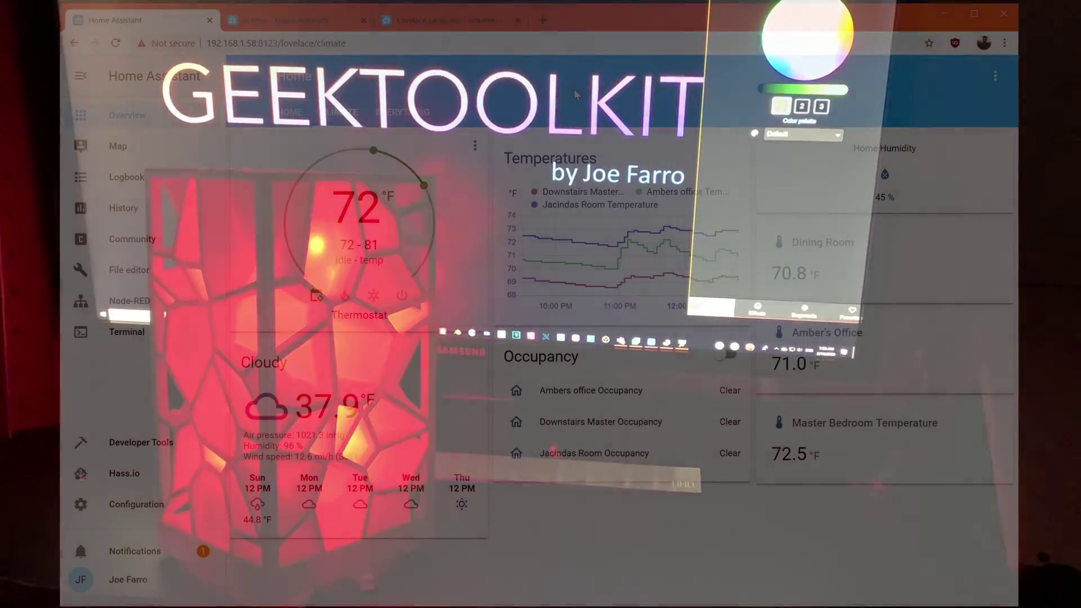